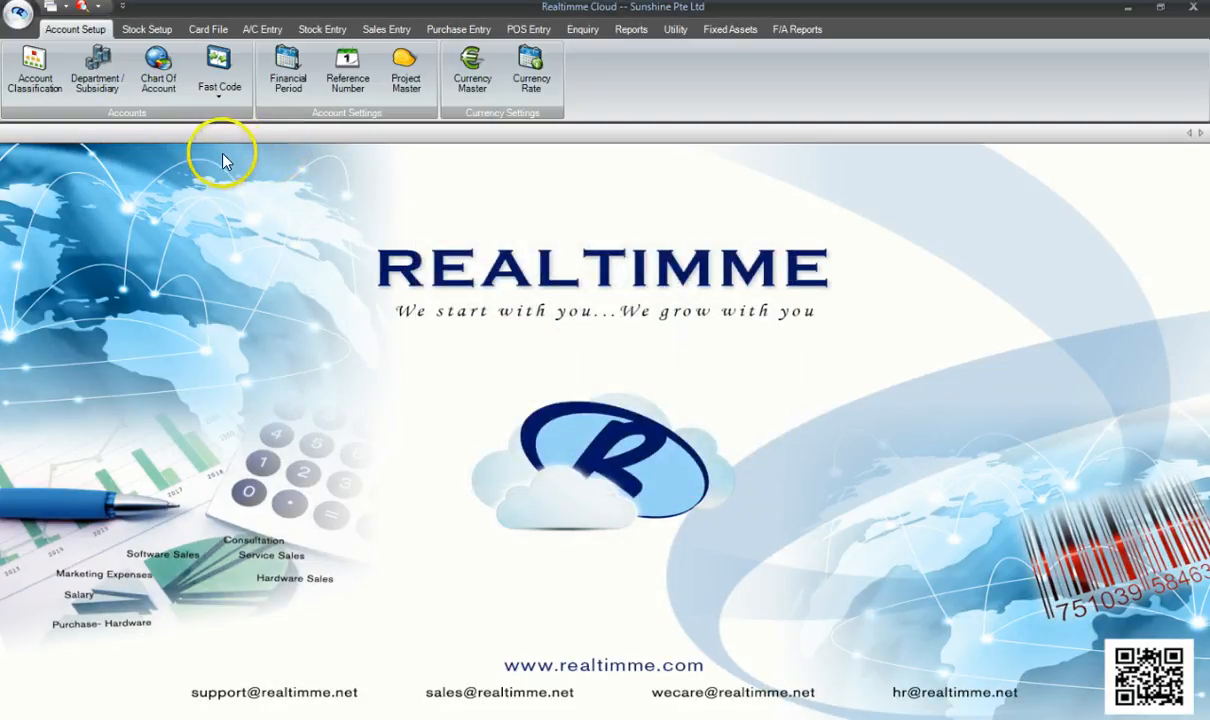
- Try opening the Chart of Account under Account Setup and dismiss the no-permission warning
{"action": "left_click", "coordinate": [92, 29]}
{"action": "left_click", "coordinate": [160, 72]}
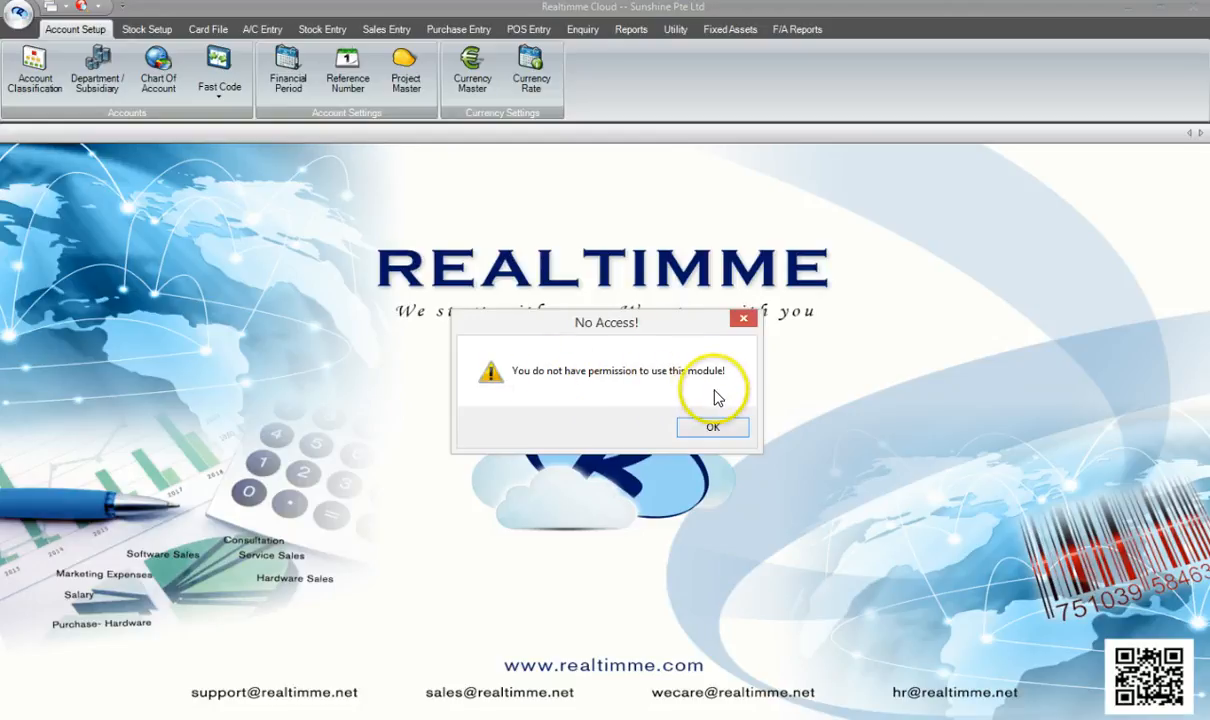
{"action": "left_click", "coordinate": [724, 429]}
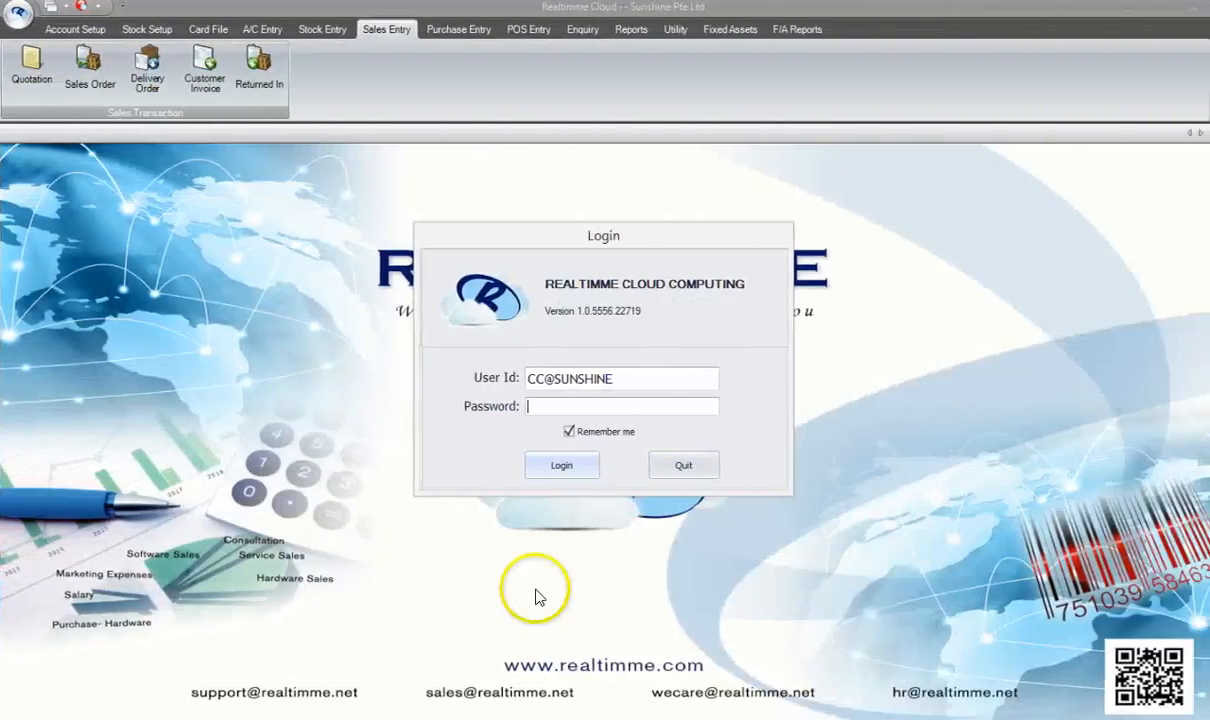
- Log in as the other user with their password and select Sunshine Pte Ltd
{"action": "type", "text": "*"}
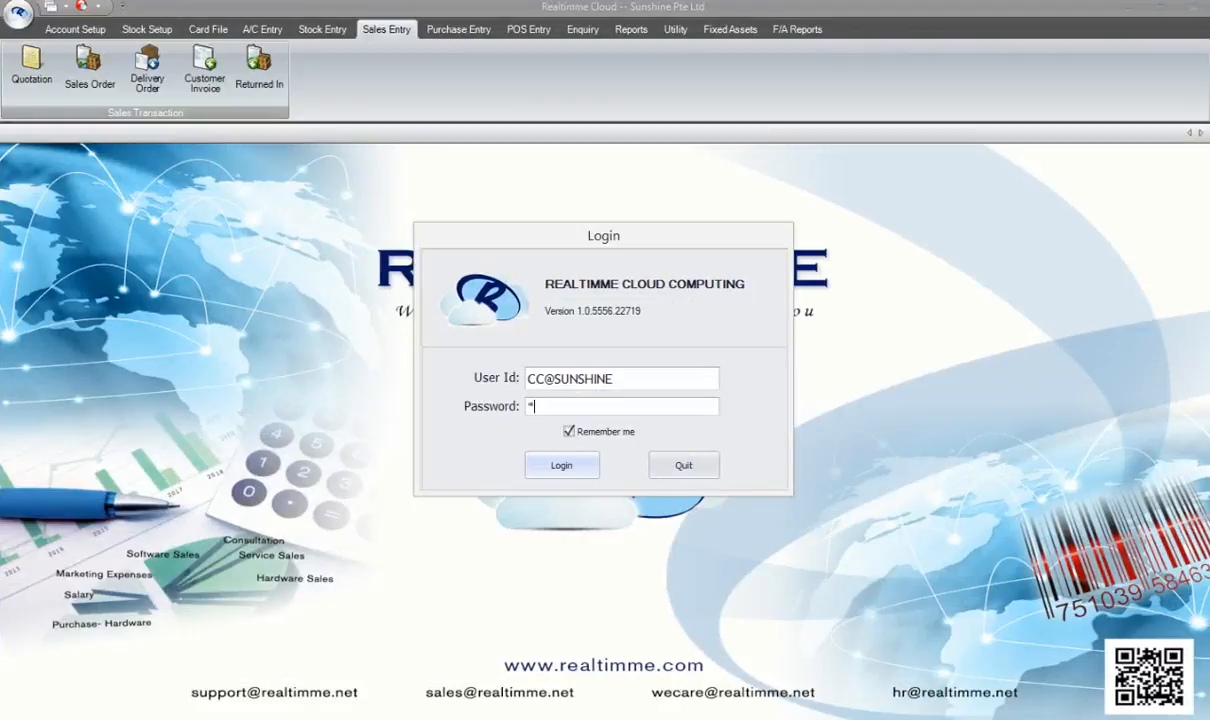
{"action": "type", "text": "*"}
{"action": "left_click", "coordinate": [563, 464]}
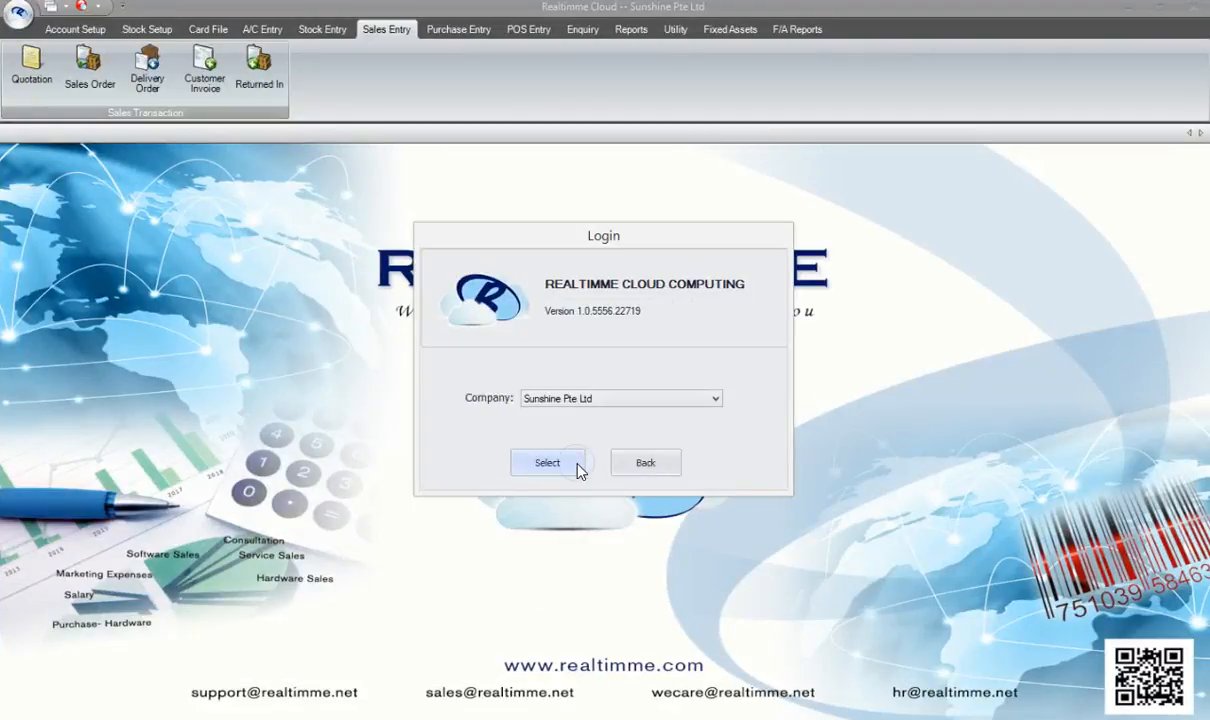
{"action": "left_click", "coordinate": [573, 465]}
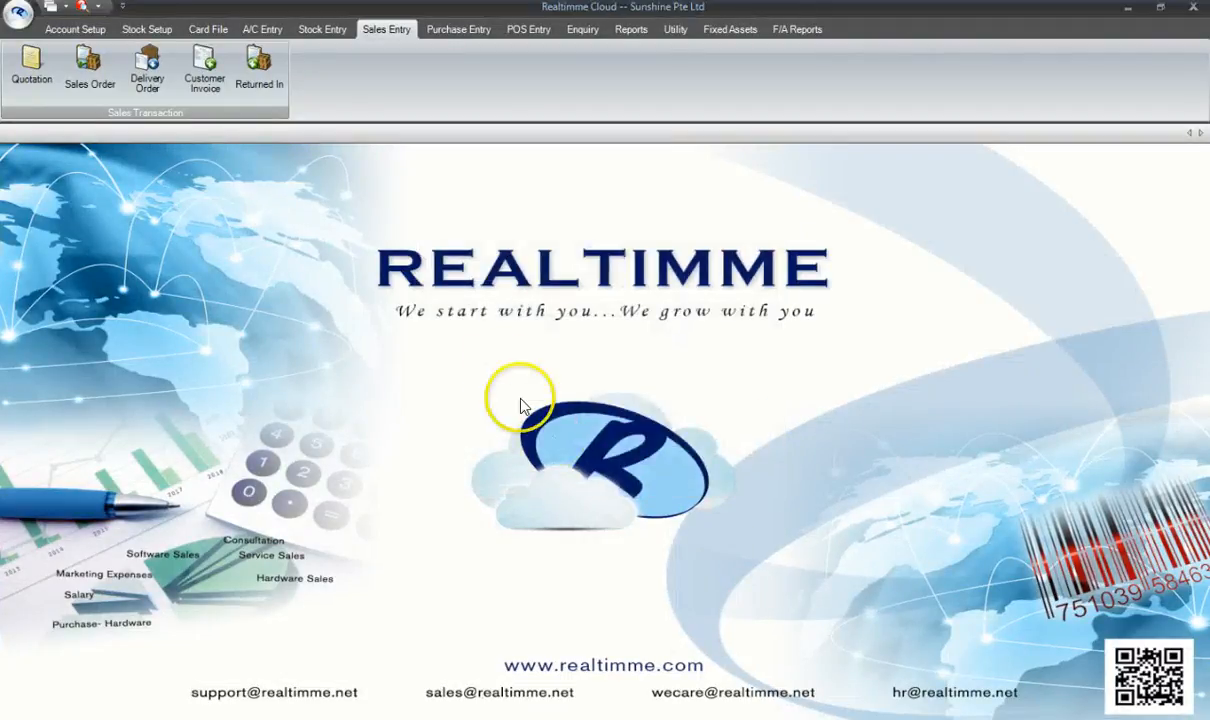
{"action": "left_click", "coordinate": [203, 85]}
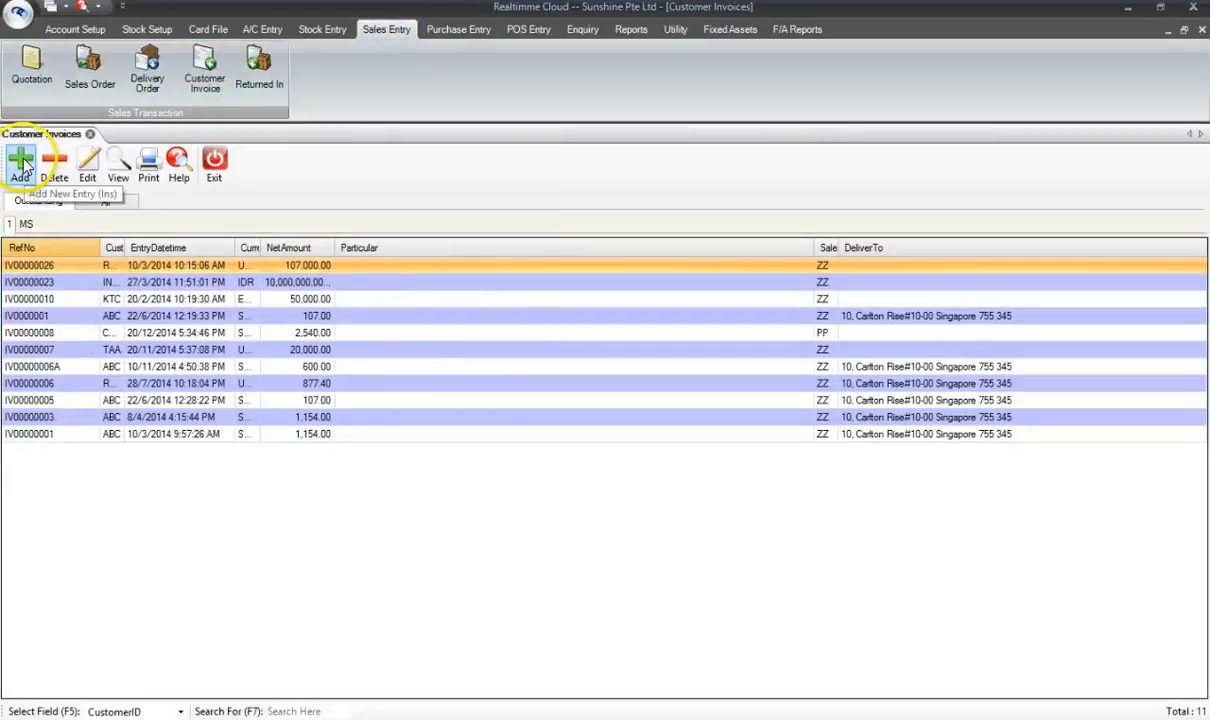
{"action": "left_click", "coordinate": [23, 166]}
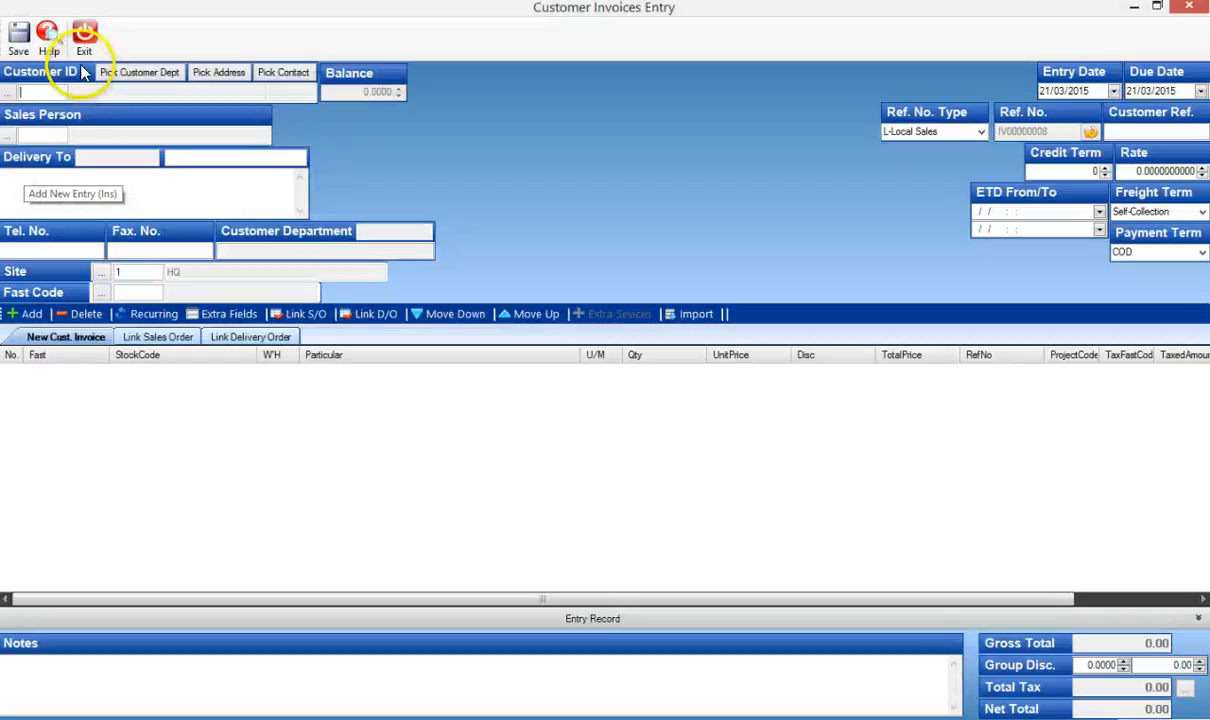
{"action": "left_click", "coordinate": [83, 40]}
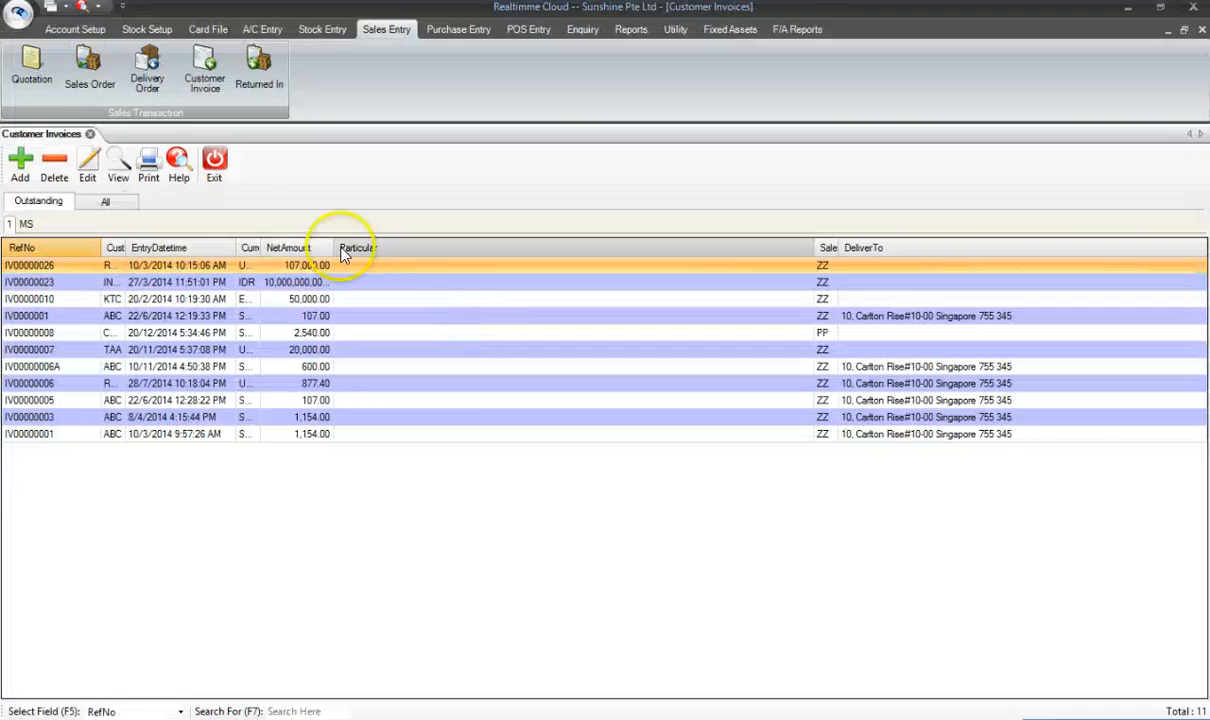
{"action": "left_click", "coordinate": [214, 158]}
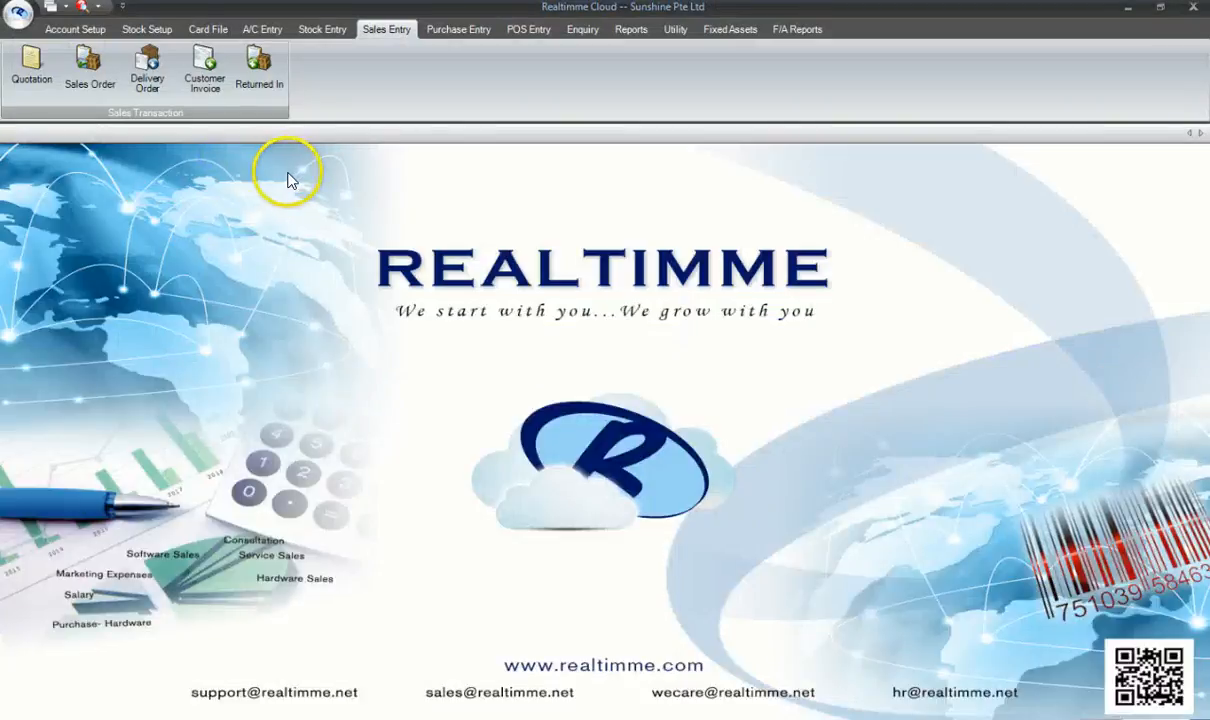
{"action": "left_click", "coordinate": [270, 86]}
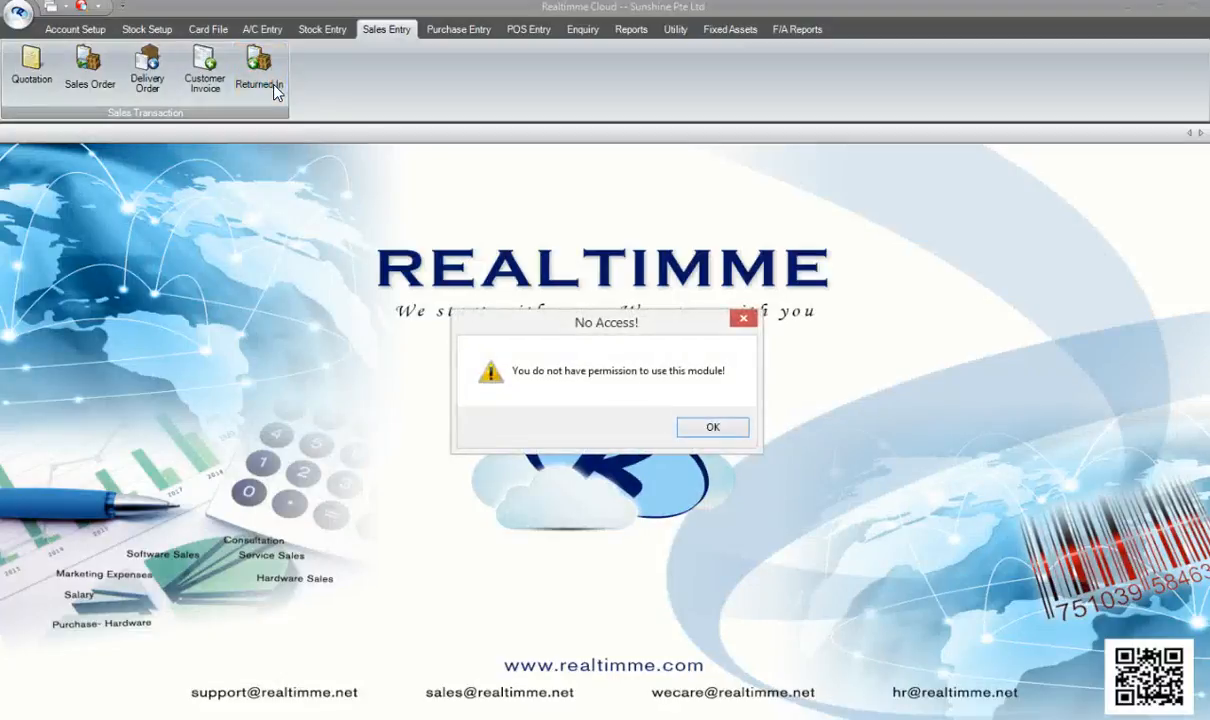
{"action": "left_click", "coordinate": [712, 427]}
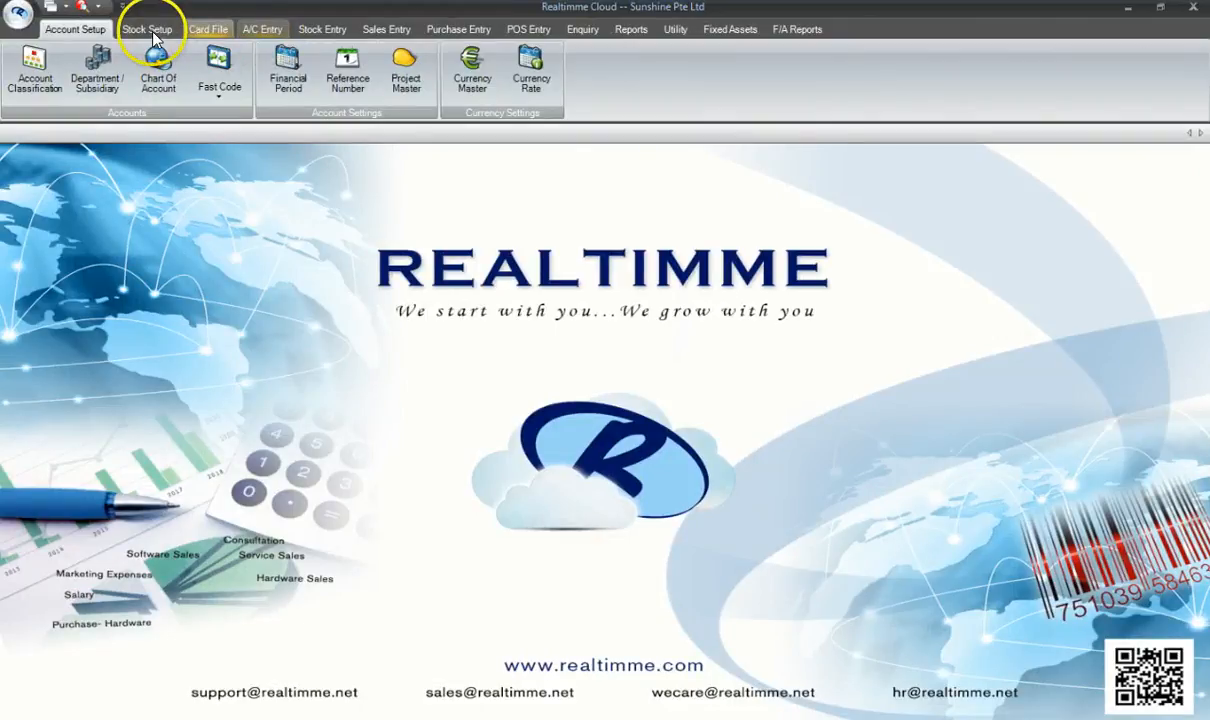
- Log out, then log in with a new user ID and password under Sunshine Pte Ltd
{"action": "left_click", "coordinate": [19, 16]}
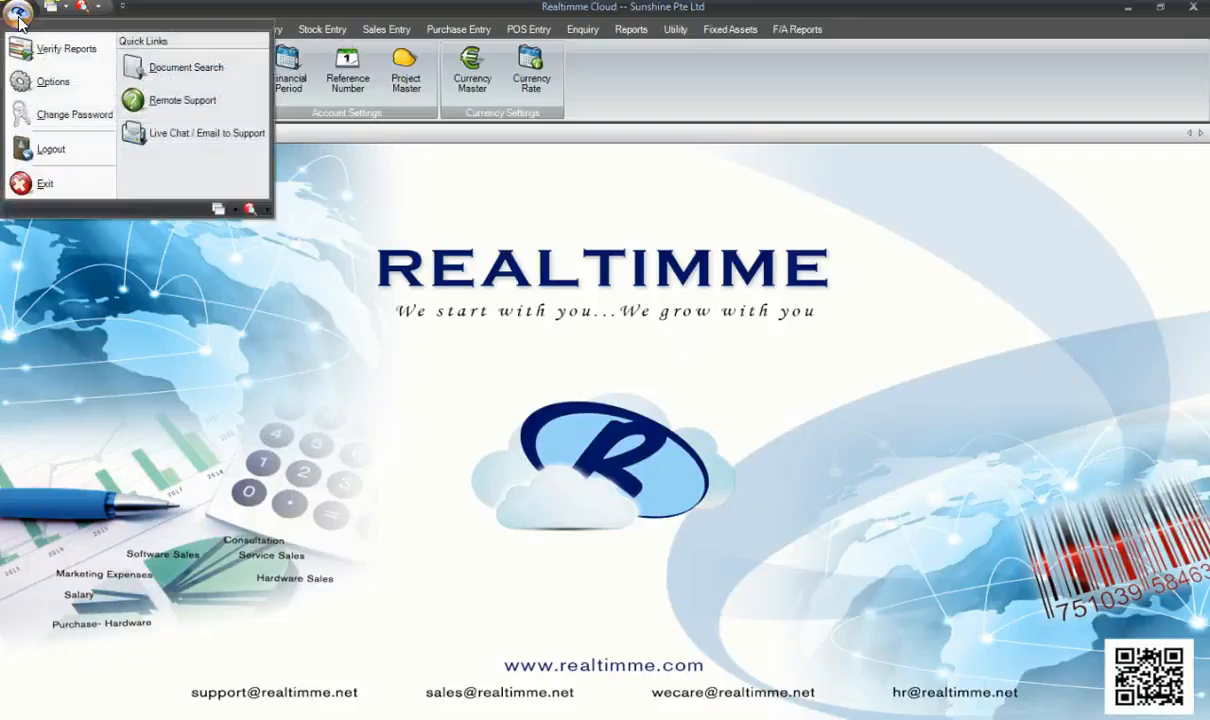
{"action": "left_click", "coordinate": [72, 151]}
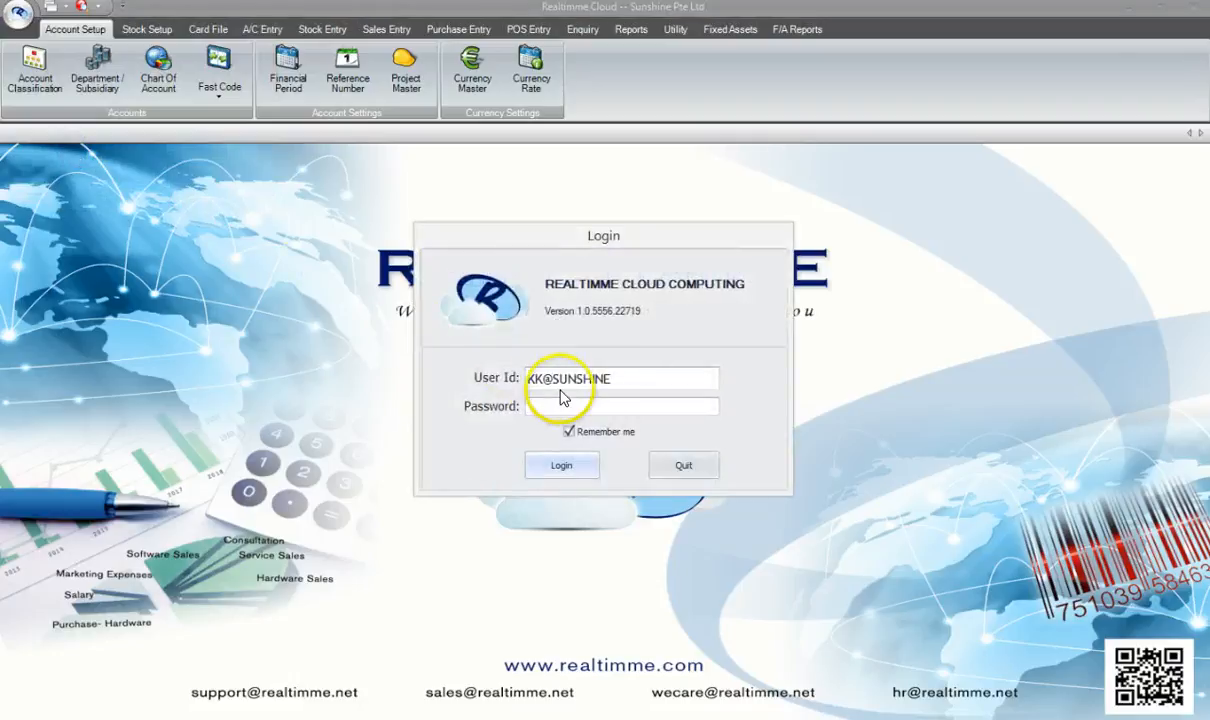
{"action": "left_click_drag", "start_coordinate": [624, 379], "coordinate": [455, 378]}
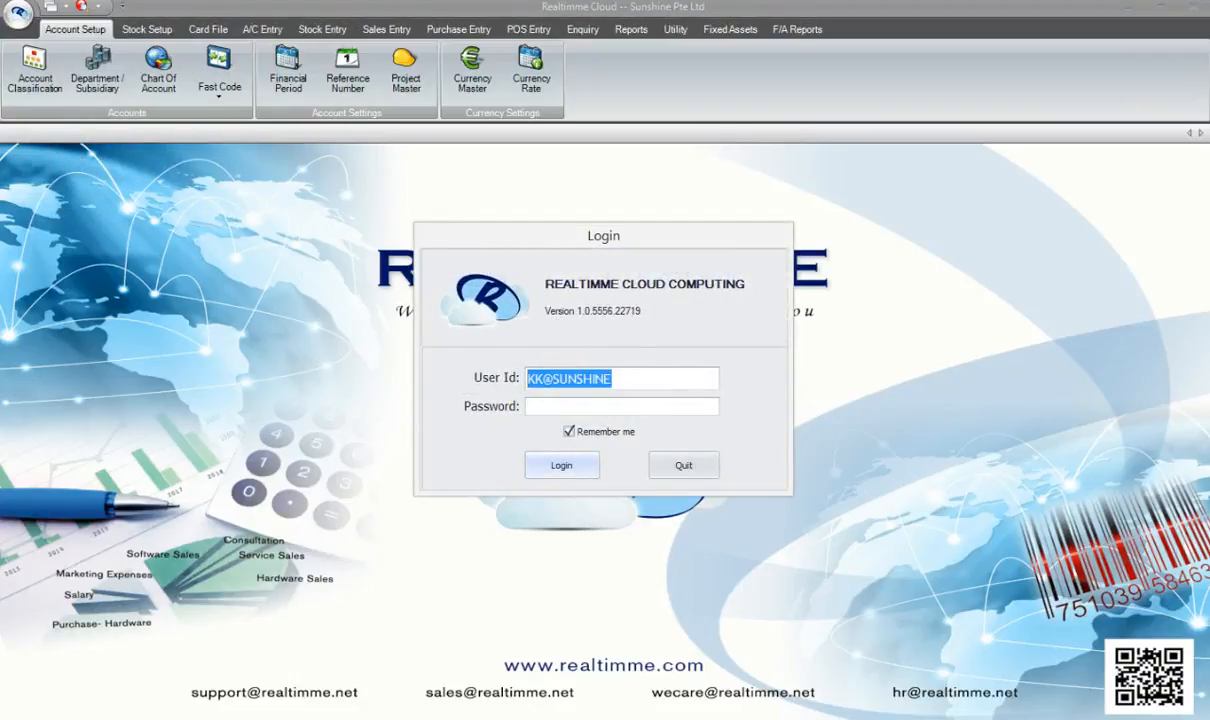
{"action": "type", "text": "PP@SUNSHINE"}
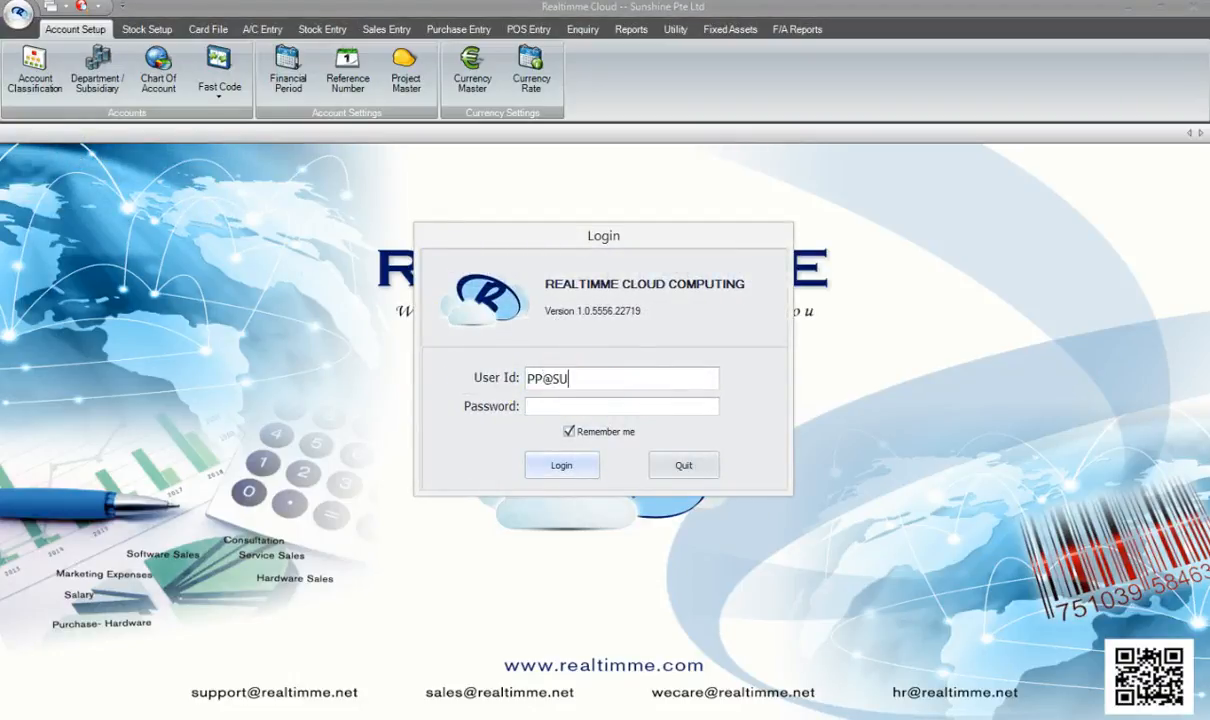
{"action": "key", "text": "Tab"}
{"action": "type", "text": "******"}
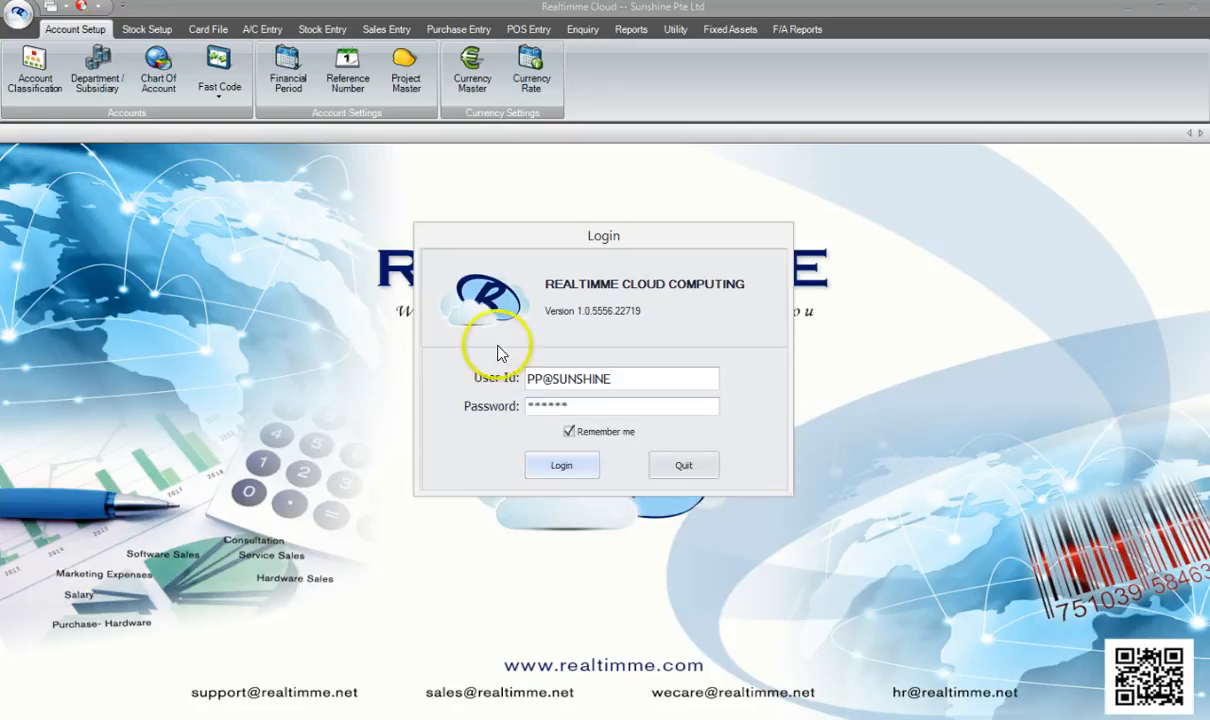
{"action": "left_click", "coordinate": [570, 465]}
{"action": "left_click", "coordinate": [550, 463]}
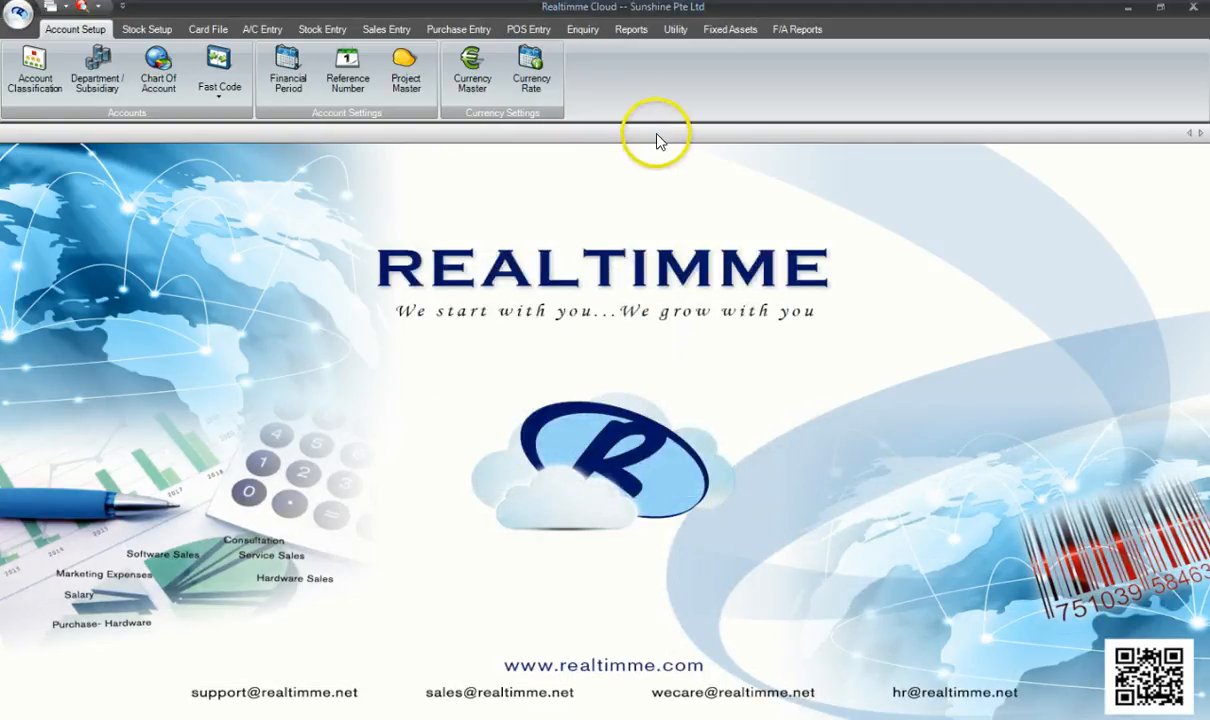
- In Utility > User Control, widen the usergroup column to confirm a user's ADMIN group
{"action": "left_click", "coordinate": [683, 33]}
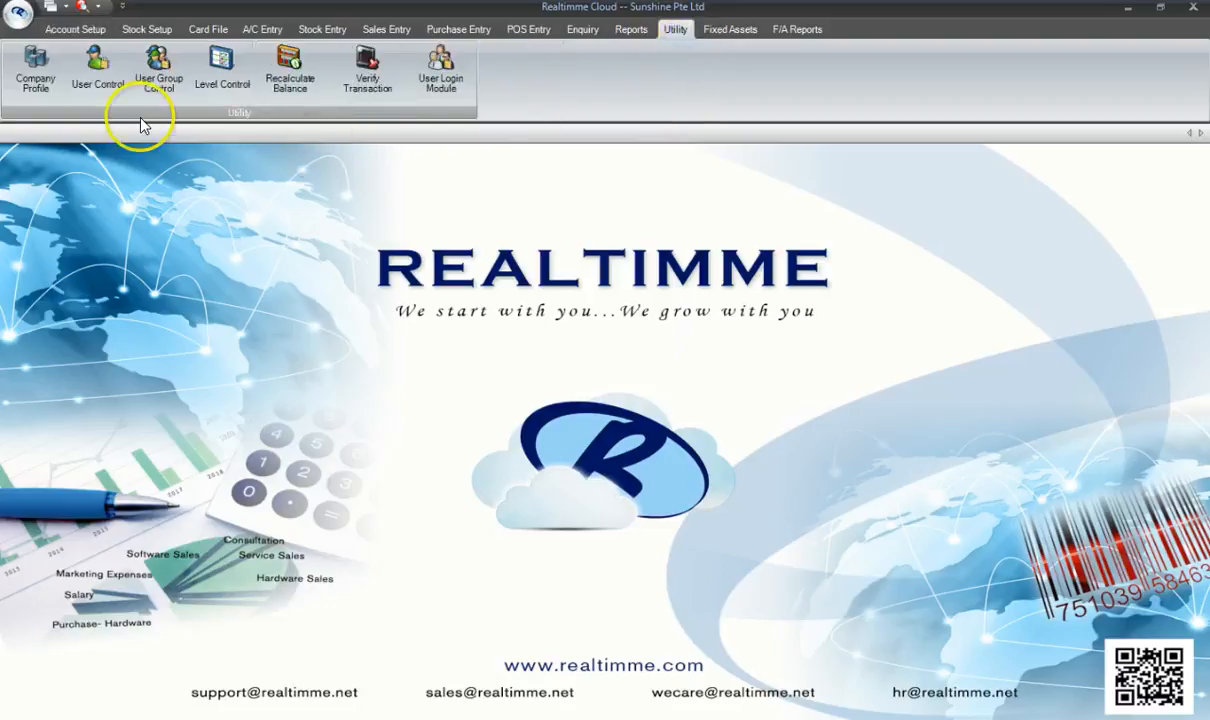
{"action": "left_click", "coordinate": [106, 86]}
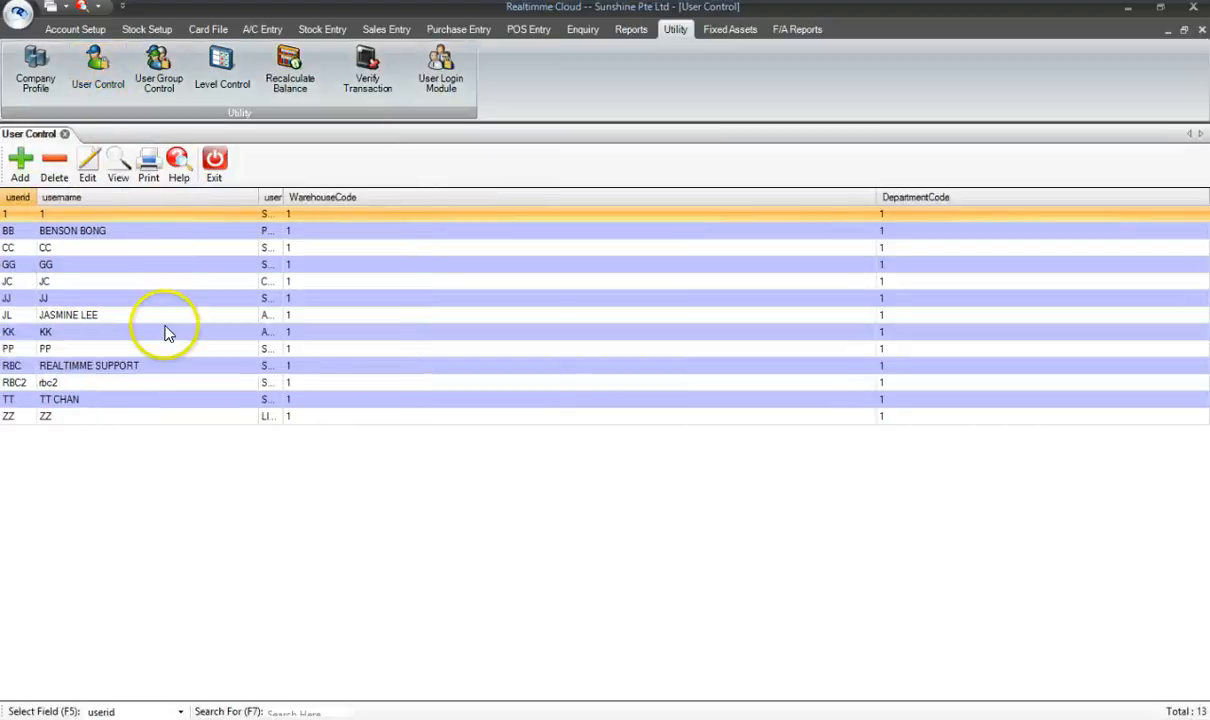
{"action": "left_click", "coordinate": [166, 333]}
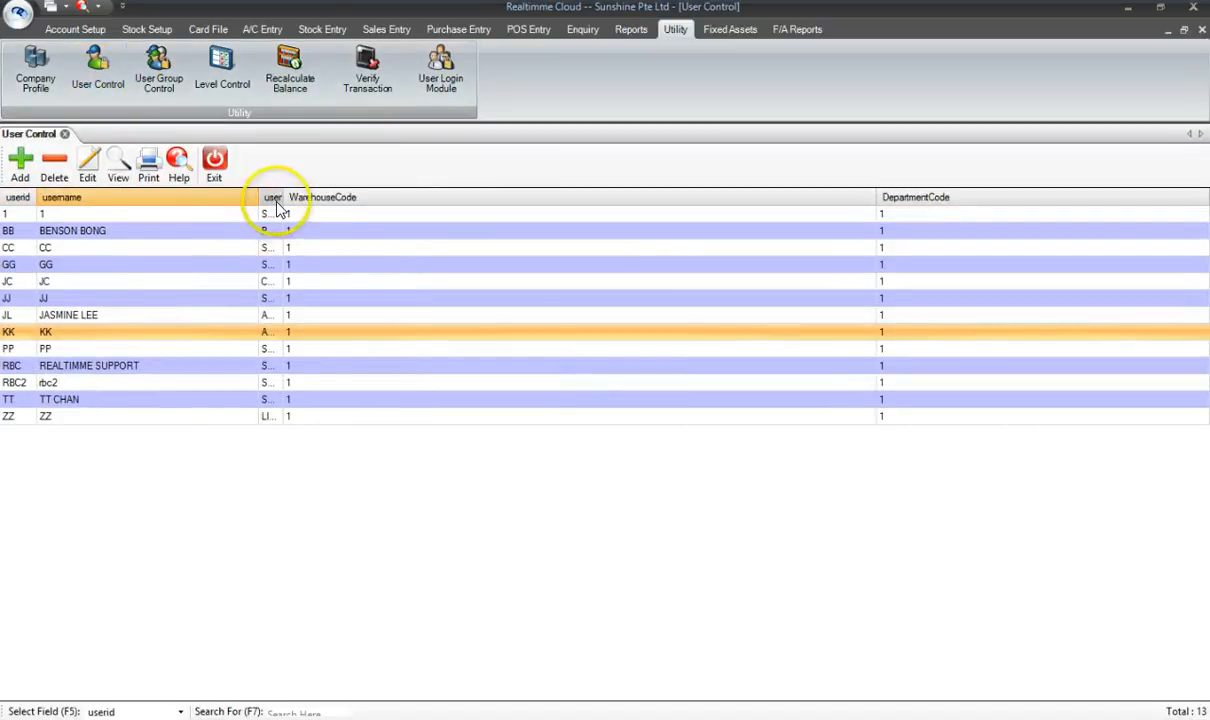
{"action": "left_click_drag", "start_coordinate": [285, 199], "coordinate": [320, 205]}
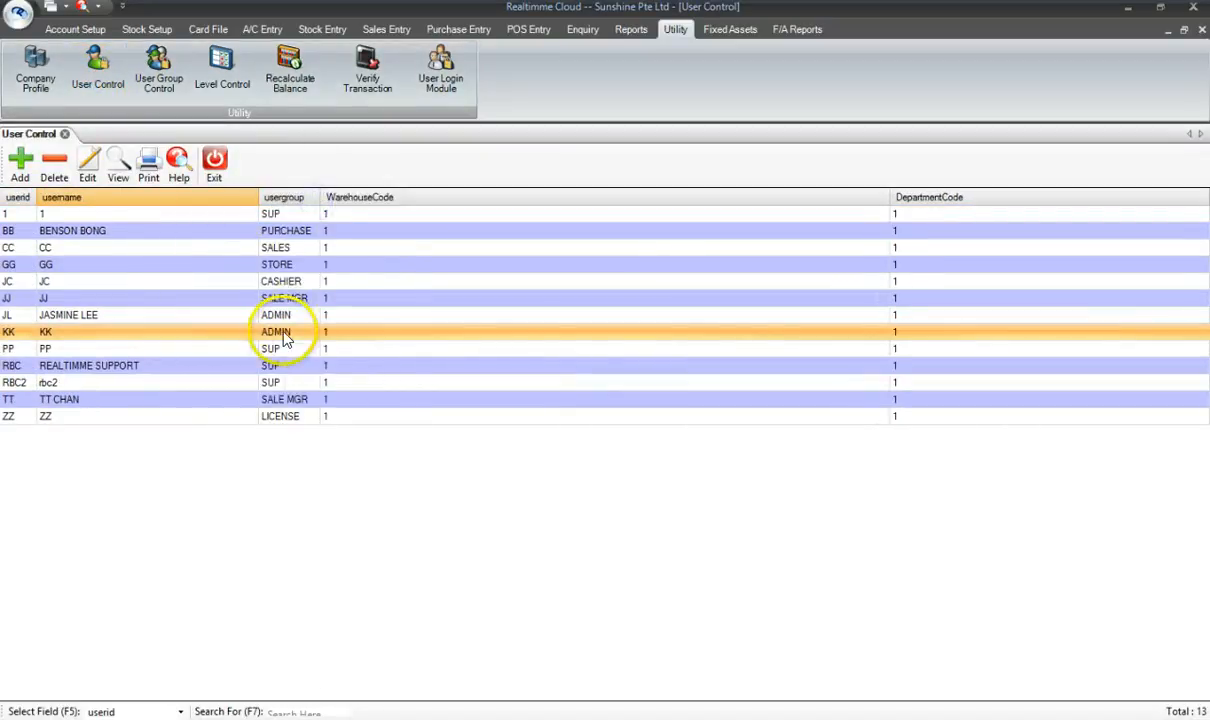
{"action": "left_click", "coordinate": [285, 339]}
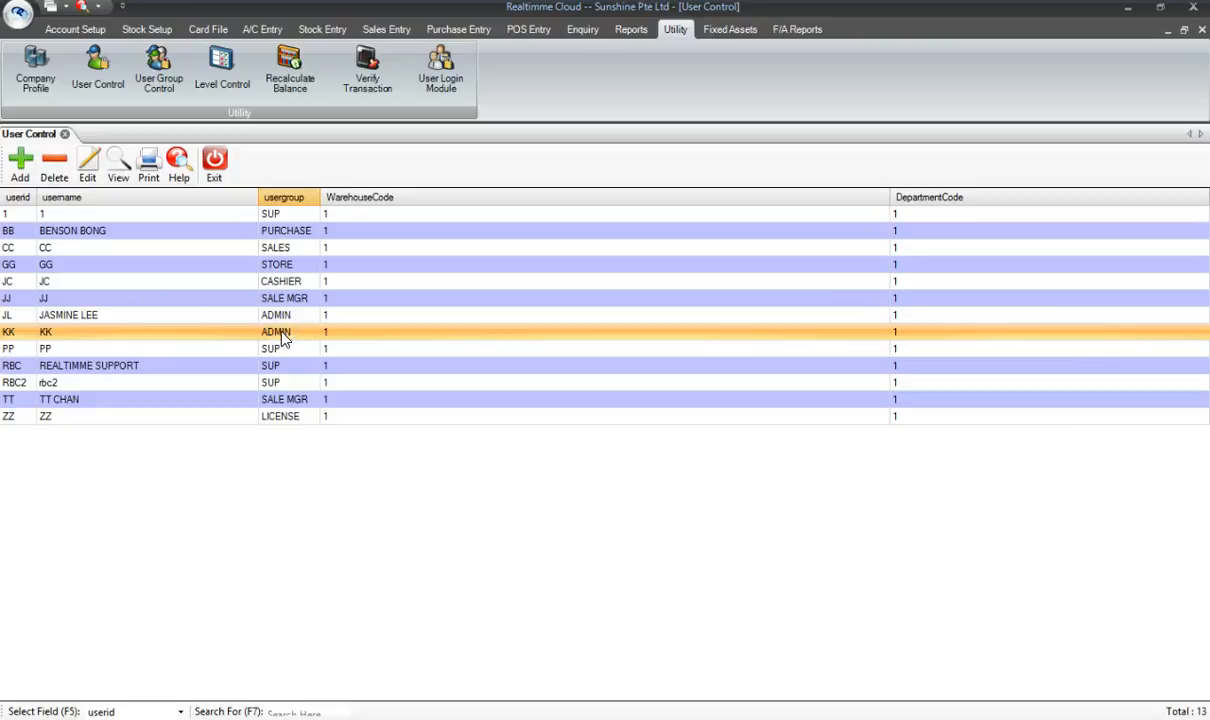
{"action": "left_click", "coordinate": [218, 176]}
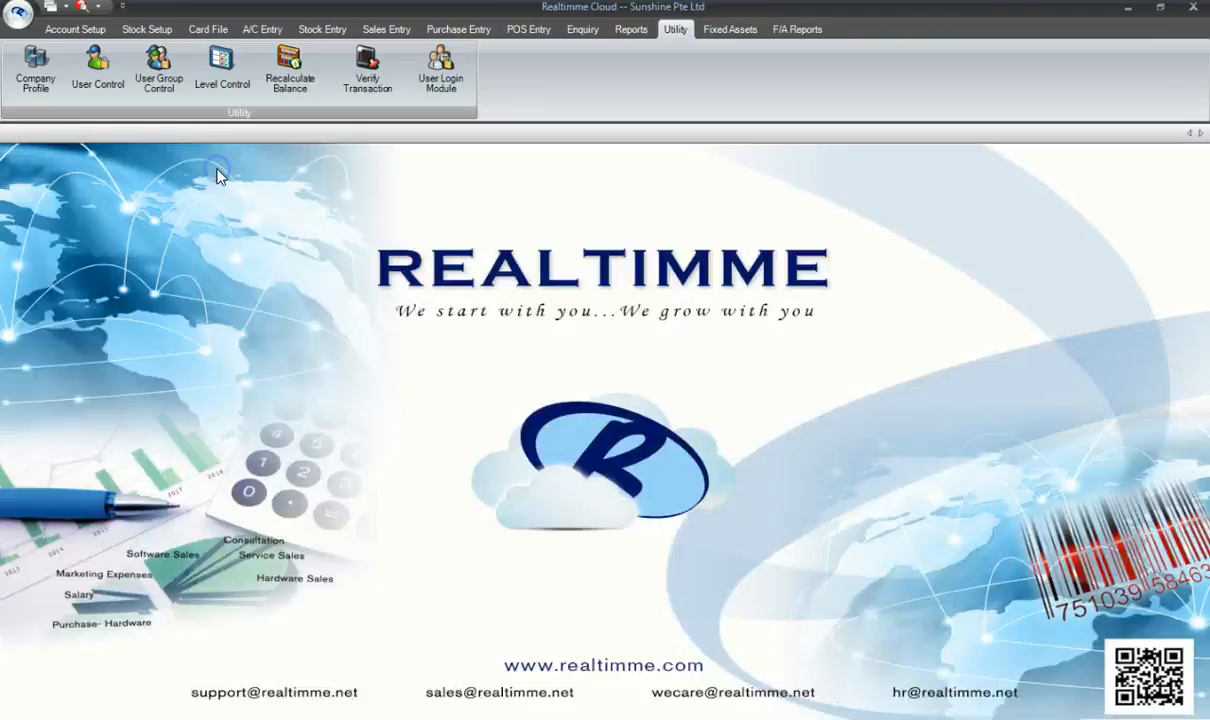
- In User Group Control, select the ADMIN group and open its Access Control
{"action": "left_click", "coordinate": [175, 89]}
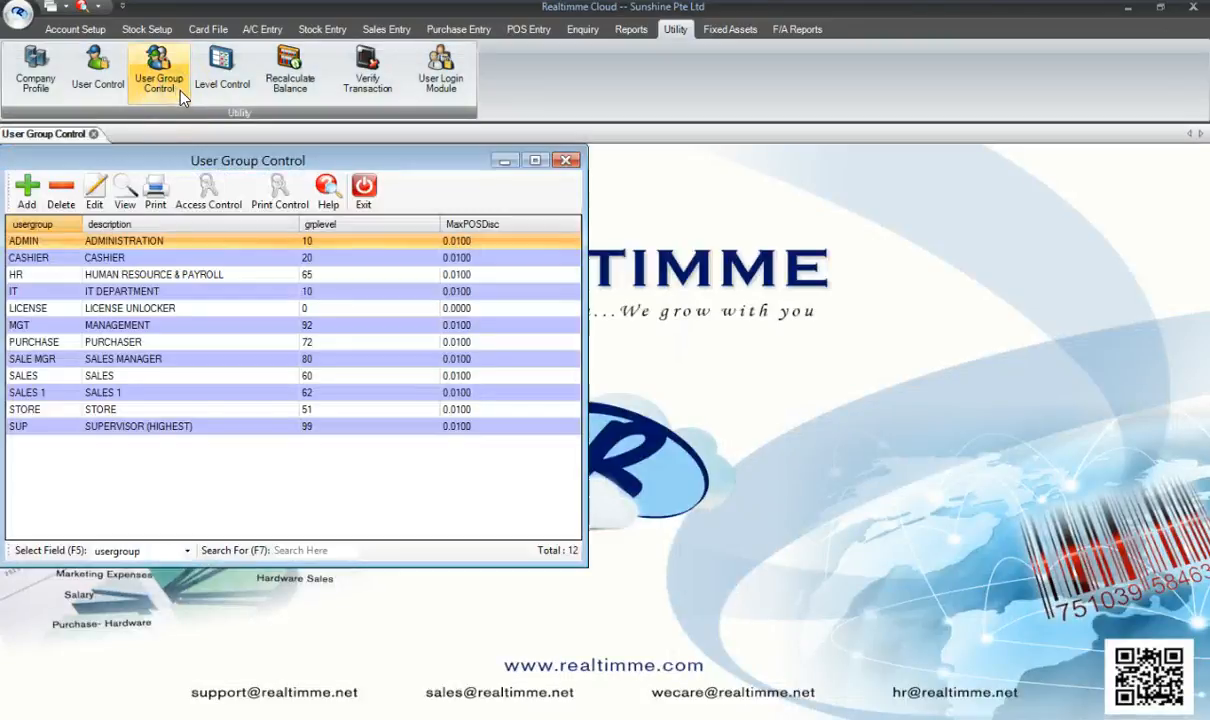
{"action": "left_click", "coordinate": [186, 254]}
{"action": "left_click", "coordinate": [190, 244]}
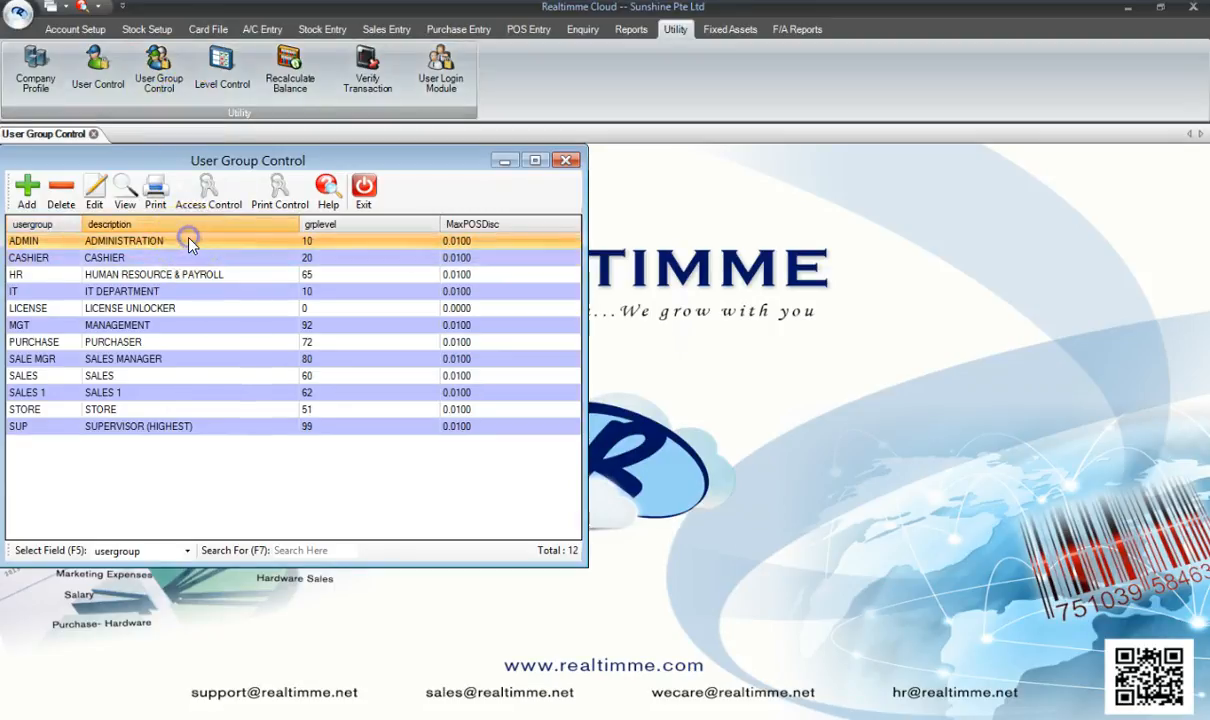
{"action": "left_click", "coordinate": [214, 197]}
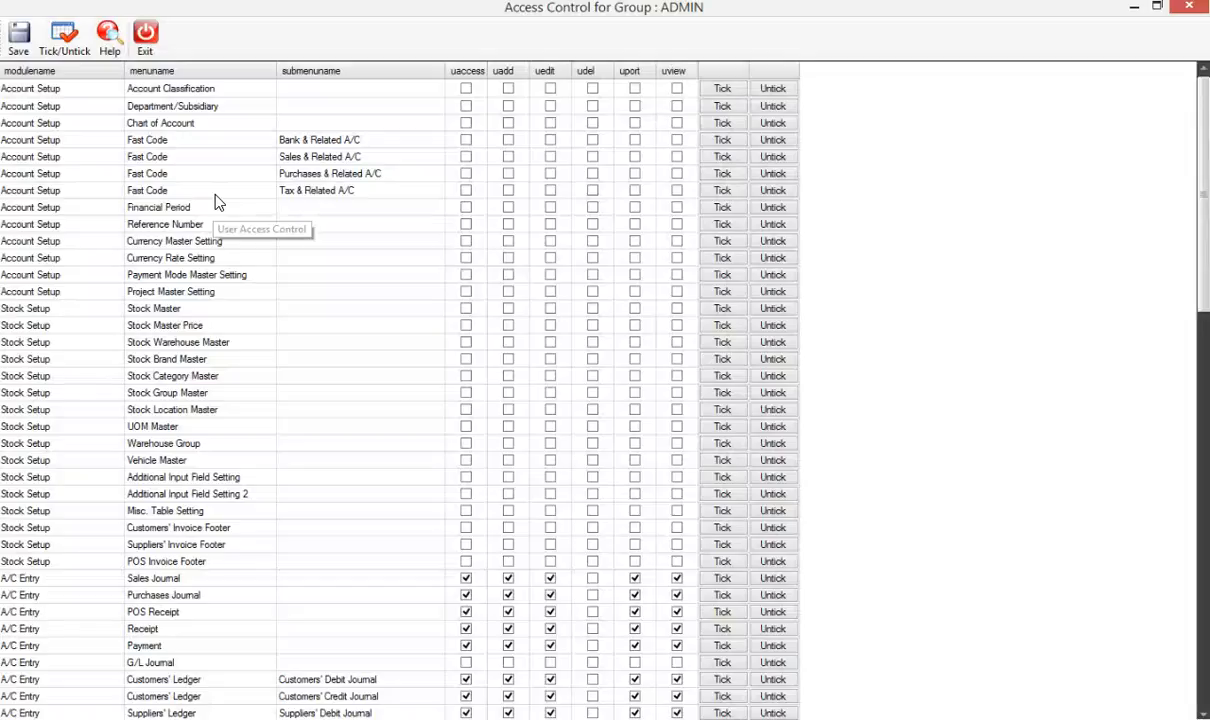
- Tick uaccess, uadd and uedit on the Chart of Account row for ADMIN and save
{"action": "left_click", "coordinate": [182, 125]}
{"action": "left_click", "coordinate": [63, 123]}
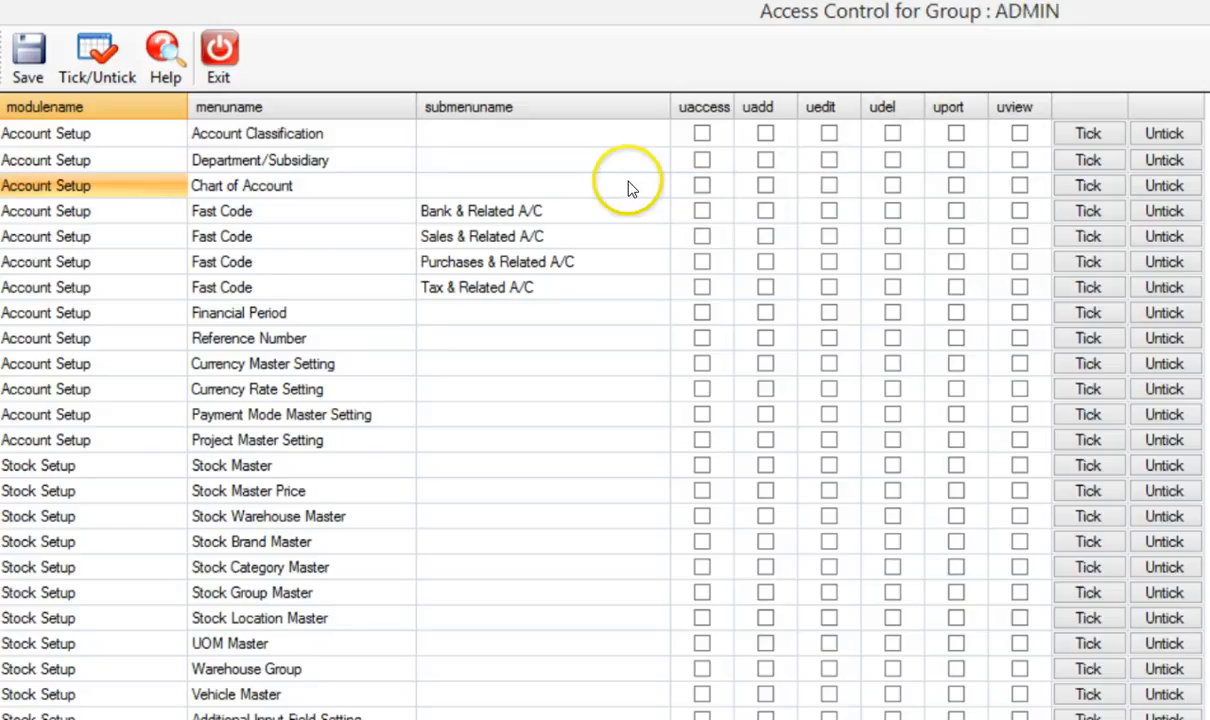
{"action": "left_click", "coordinate": [702, 186]}
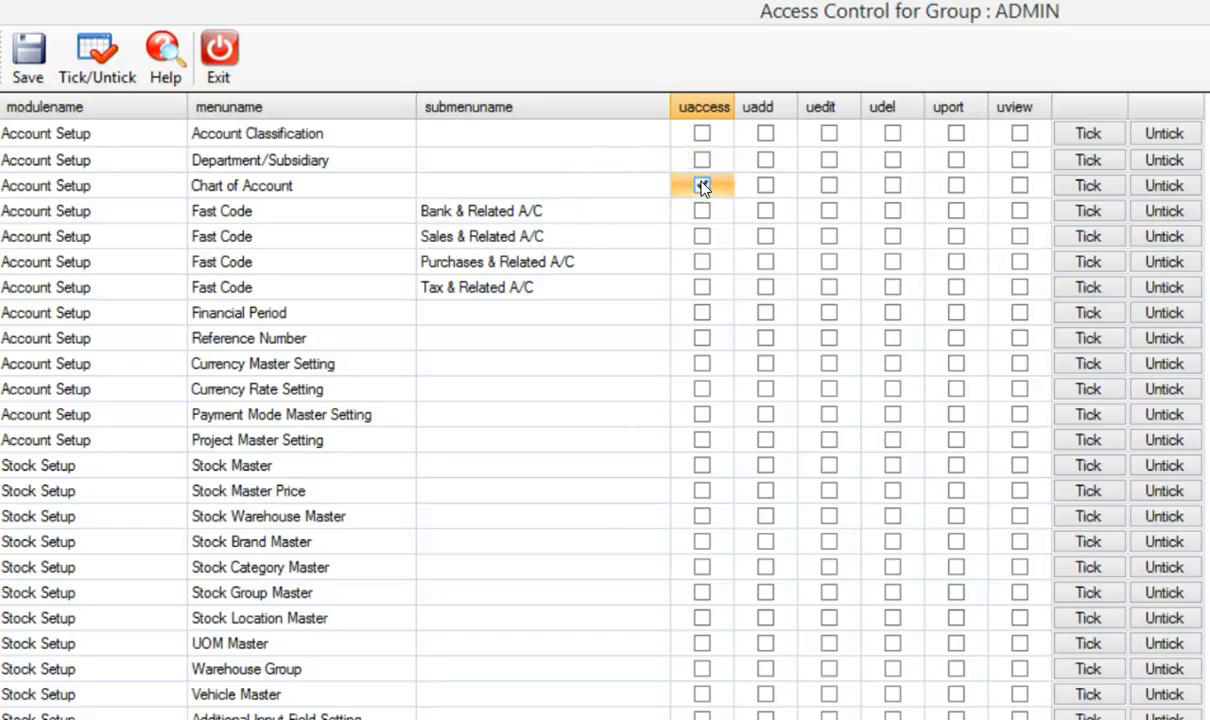
{"action": "left_click", "coordinate": [766, 187]}
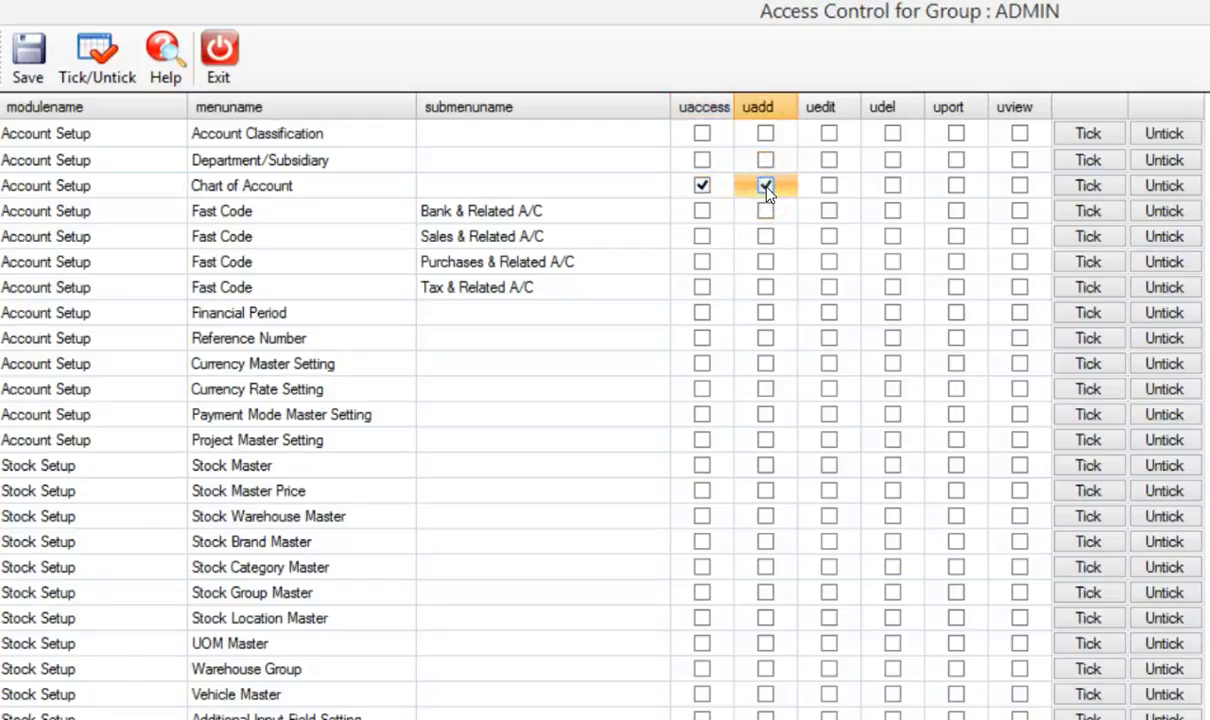
{"action": "left_click", "coordinate": [829, 187]}
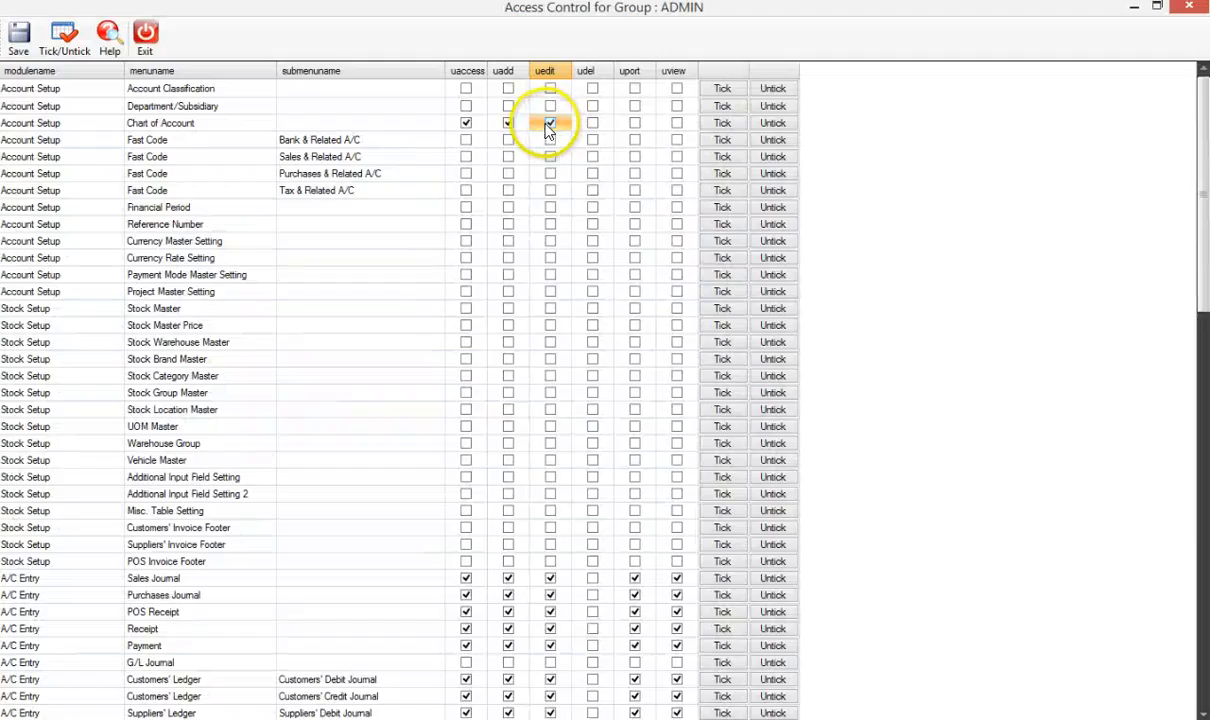
{"action": "left_click", "coordinate": [424, 123]}
{"action": "left_click", "coordinate": [464, 125]}
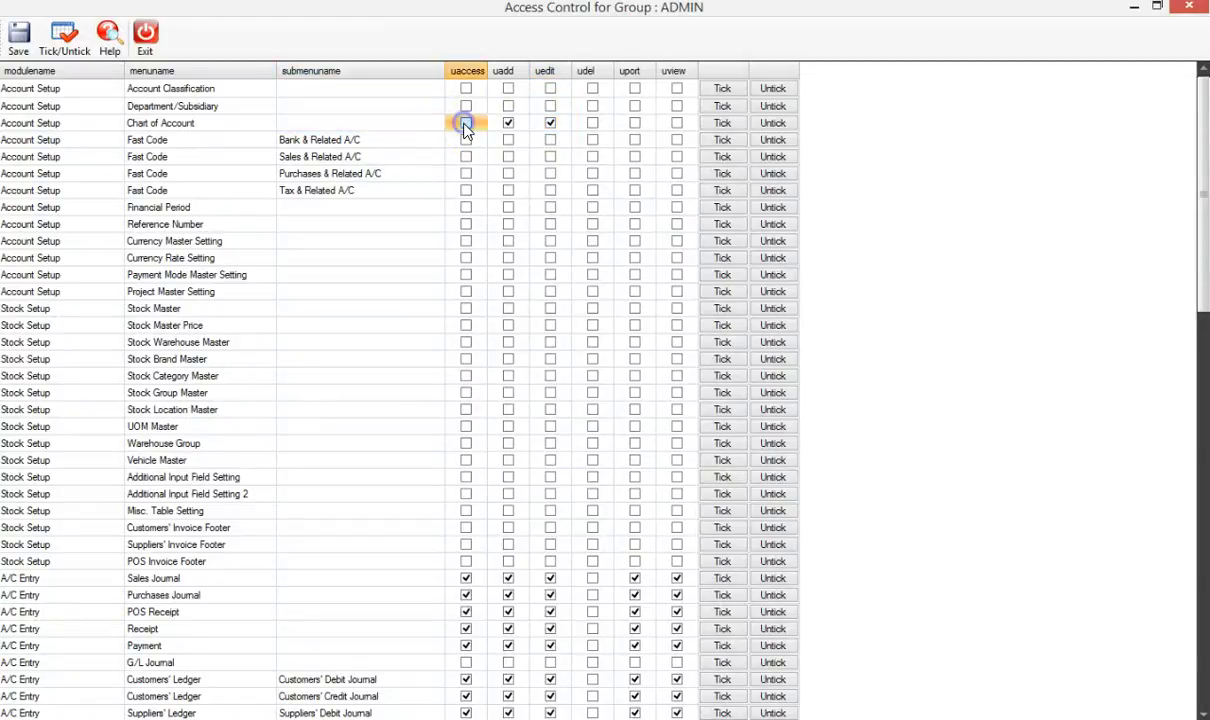
{"action": "left_click", "coordinate": [22, 46]}
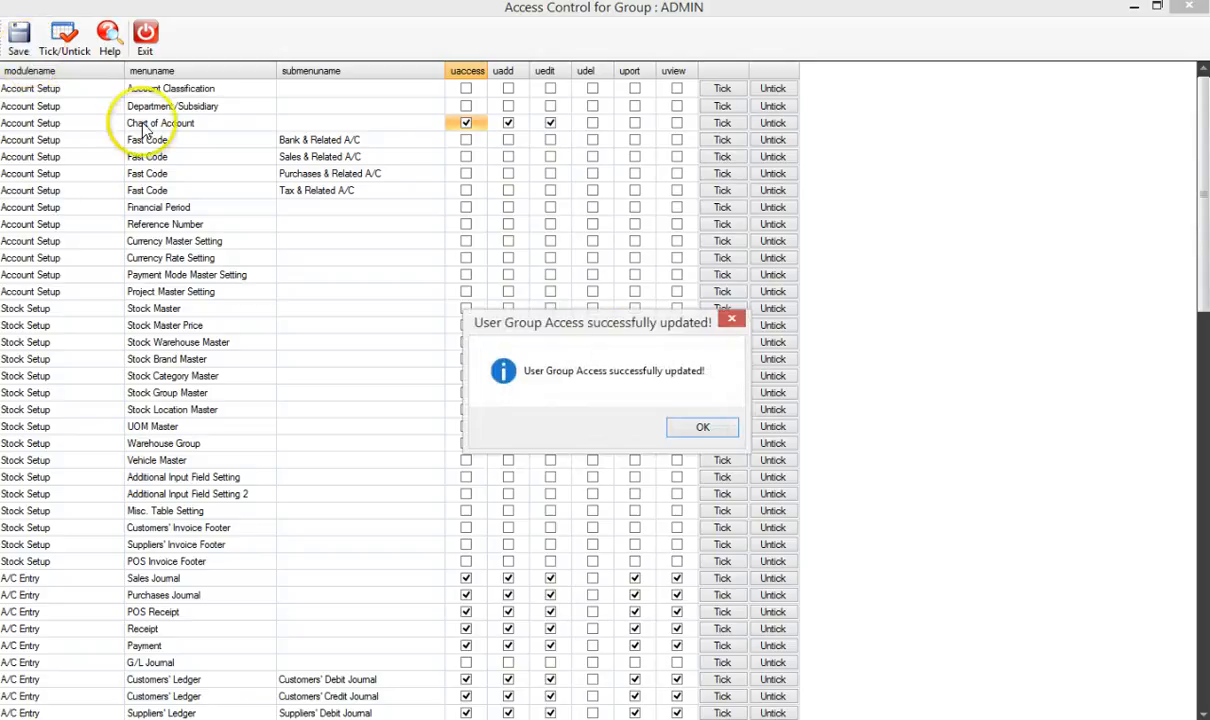
{"action": "left_click", "coordinate": [702, 431]}
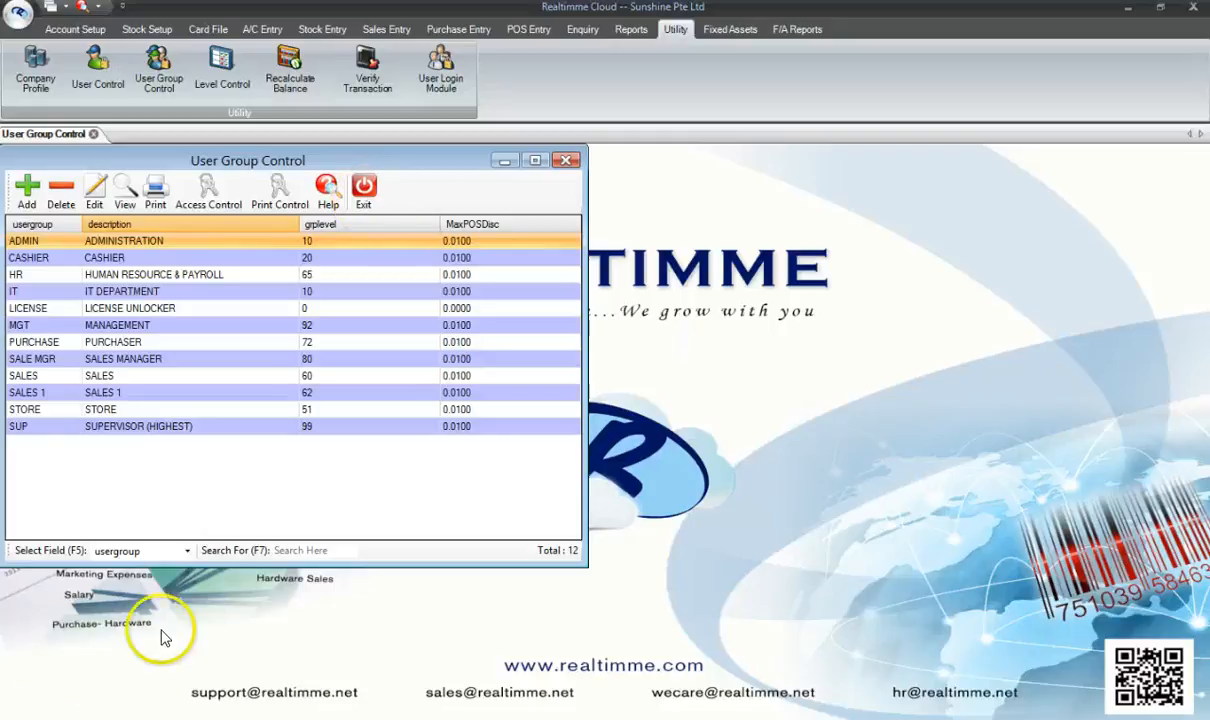
- Exit User Group Control, reopen User Control and confirm which user belongs to SALES
{"action": "left_click", "coordinate": [365, 200]}
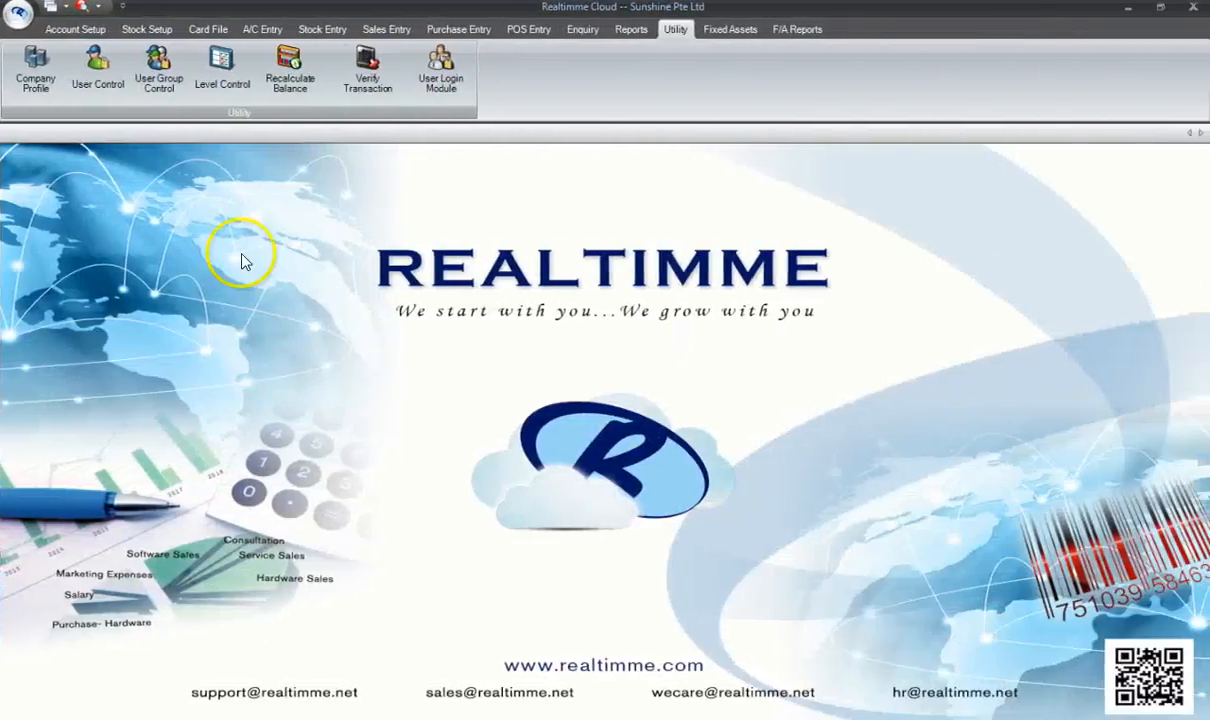
{"action": "left_click", "coordinate": [97, 73]}
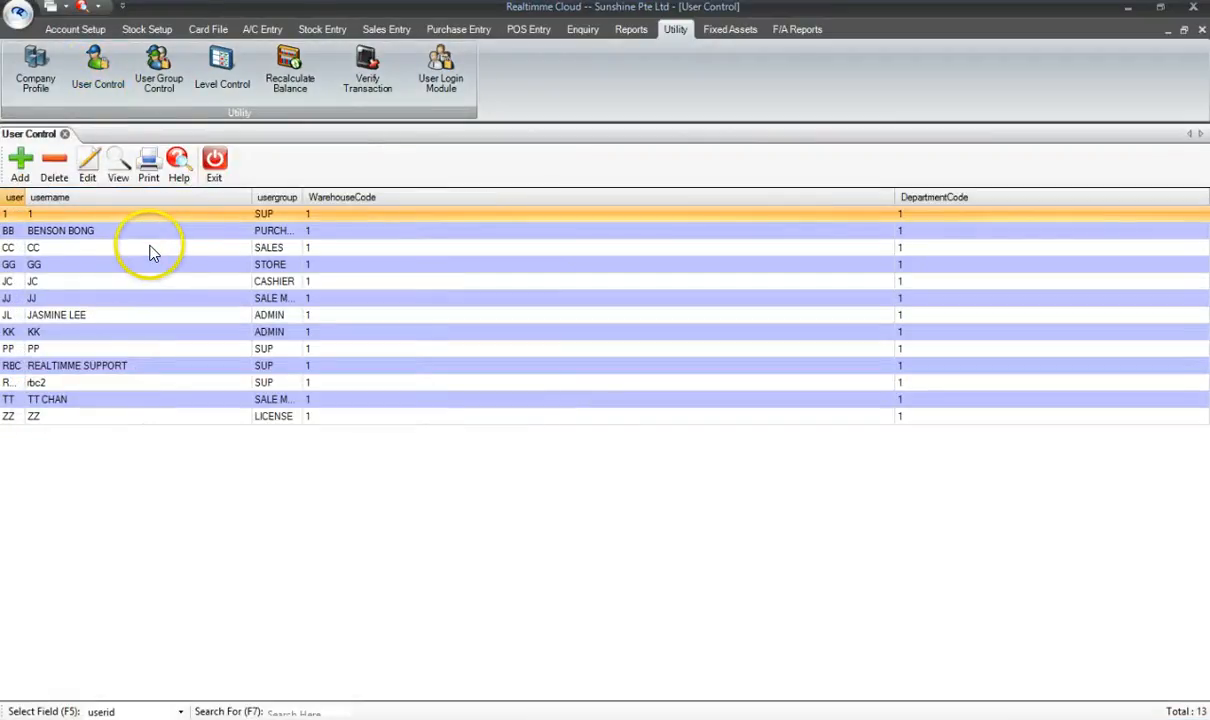
{"action": "left_click", "coordinate": [150, 248]}
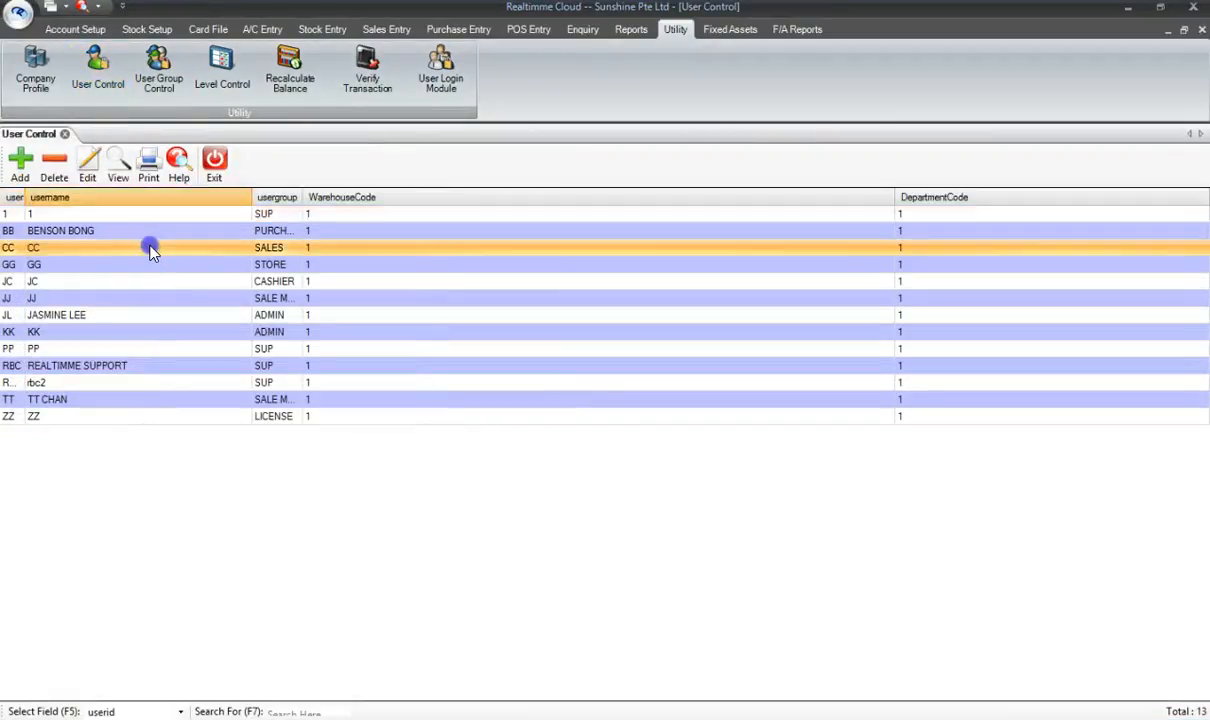
{"action": "left_click", "coordinate": [284, 248]}
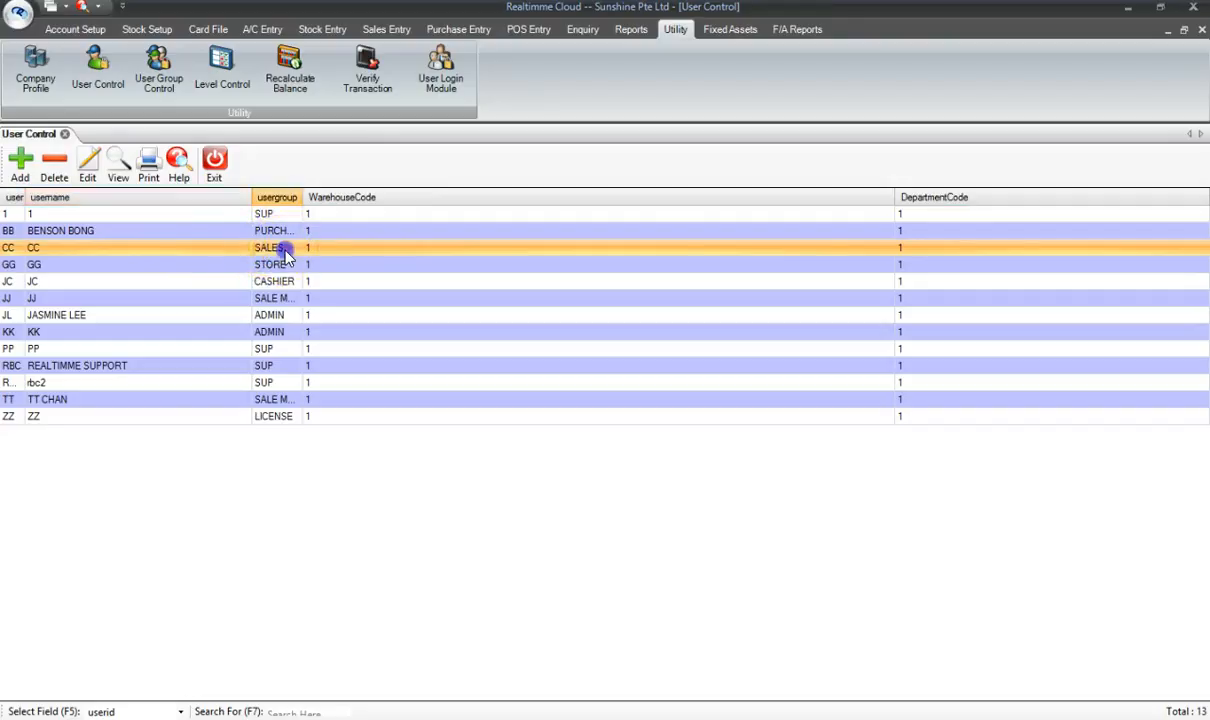
- Exit User Control, open User Group Control and open Access Control for the SALES group
{"action": "left_click", "coordinate": [214, 170]}
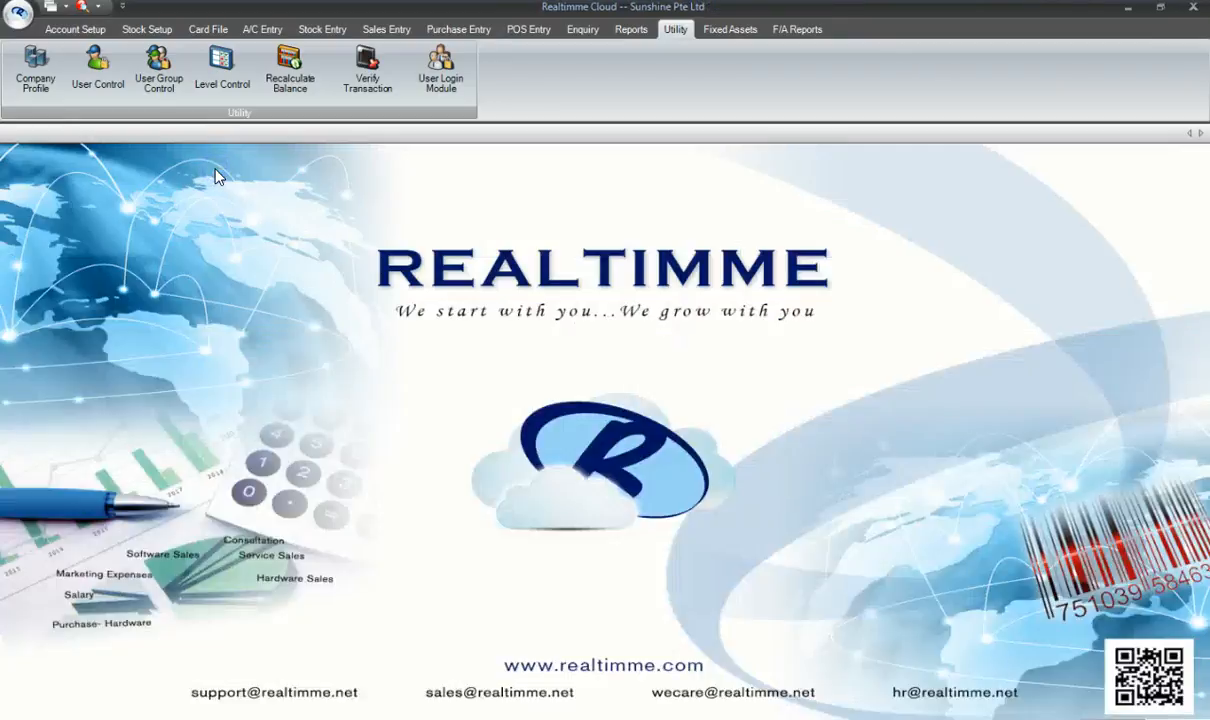
{"action": "left_click", "coordinate": [162, 75]}
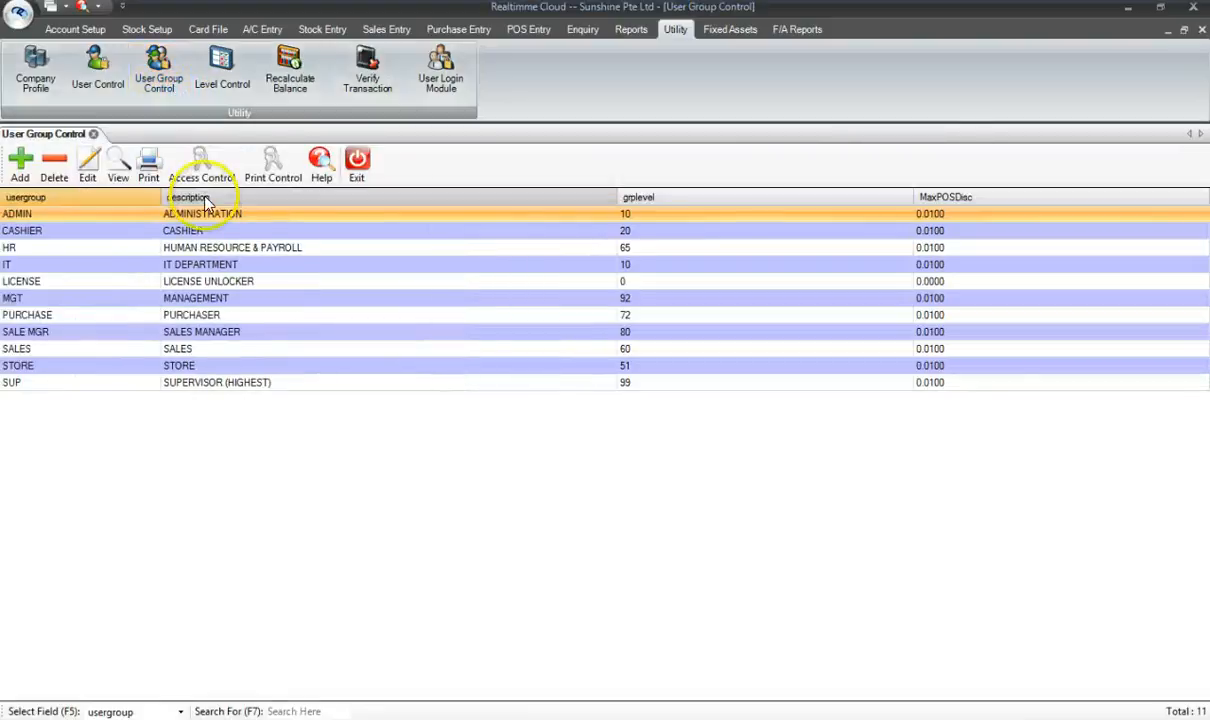
{"action": "left_click", "coordinate": [45, 351]}
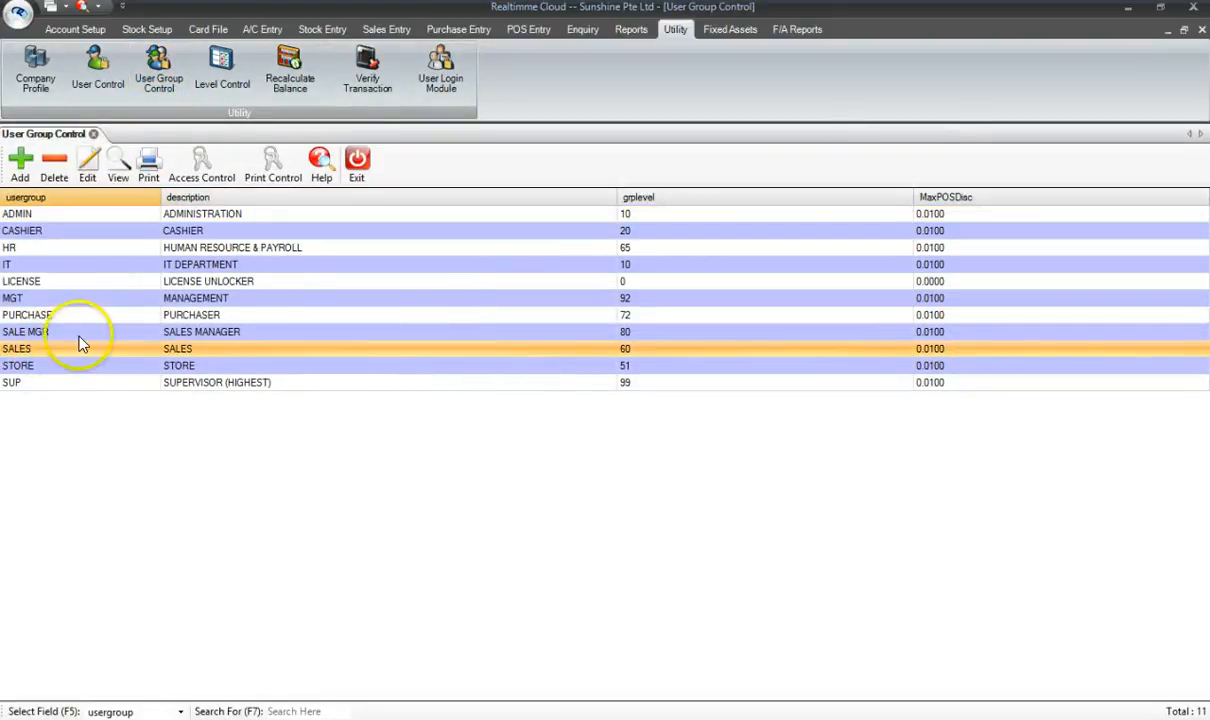
{"action": "left_click", "coordinate": [218, 168]}
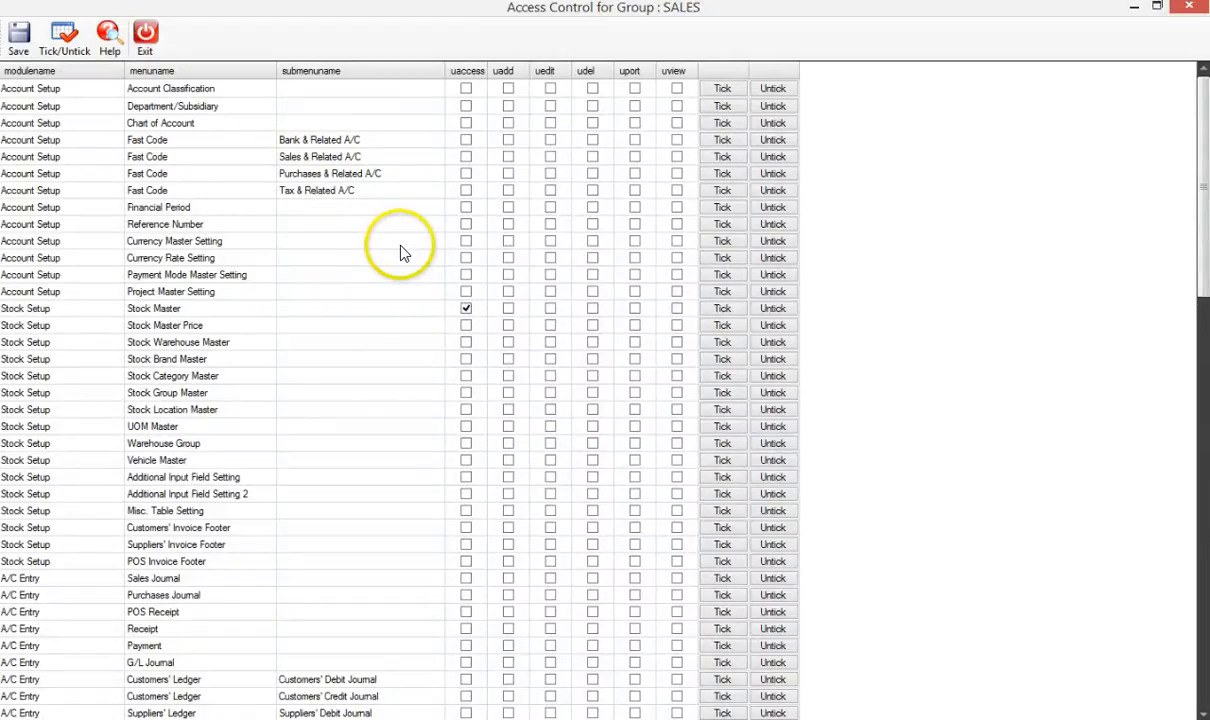
- Scroll the SALES access list down to the Customer Credit Note row
{"action": "scroll", "coordinate": [400, 255], "scroll_direction": "down", "scroll_amount": 2}
{"action": "scroll", "coordinate": [403, 260], "scroll_direction": "down", "scroll_amount": 2}
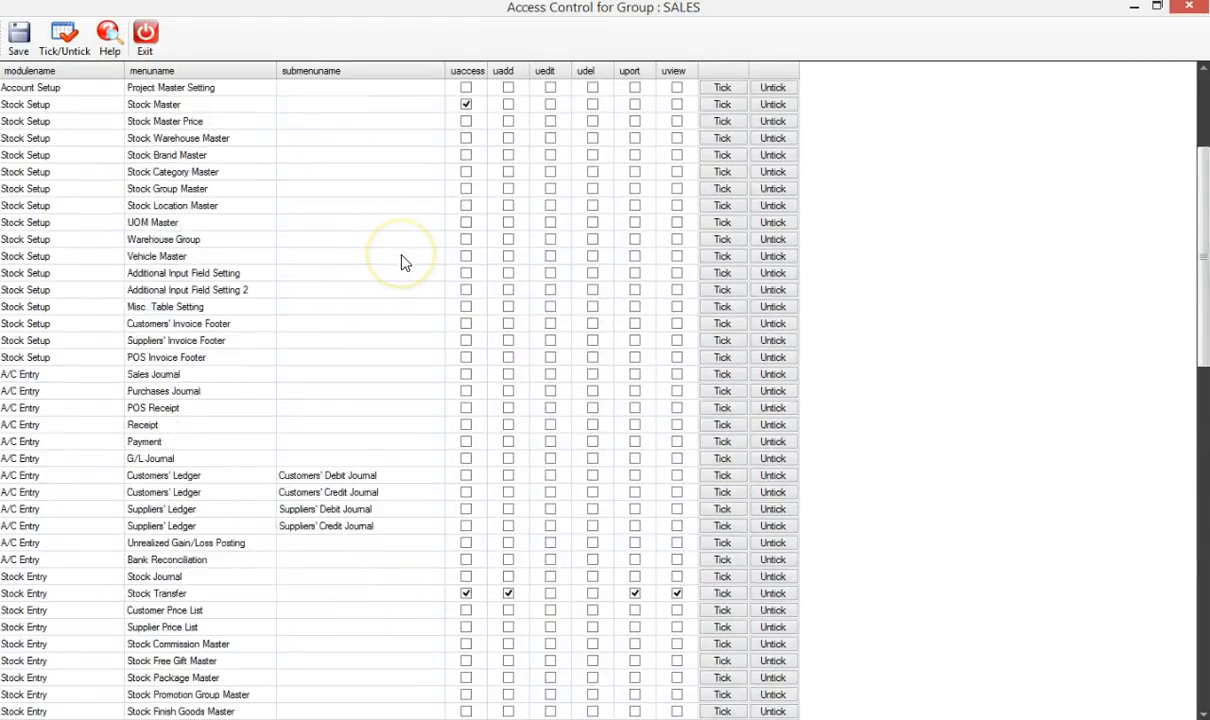
{"action": "scroll", "coordinate": [403, 262], "scroll_direction": "down", "scroll_amount": 1}
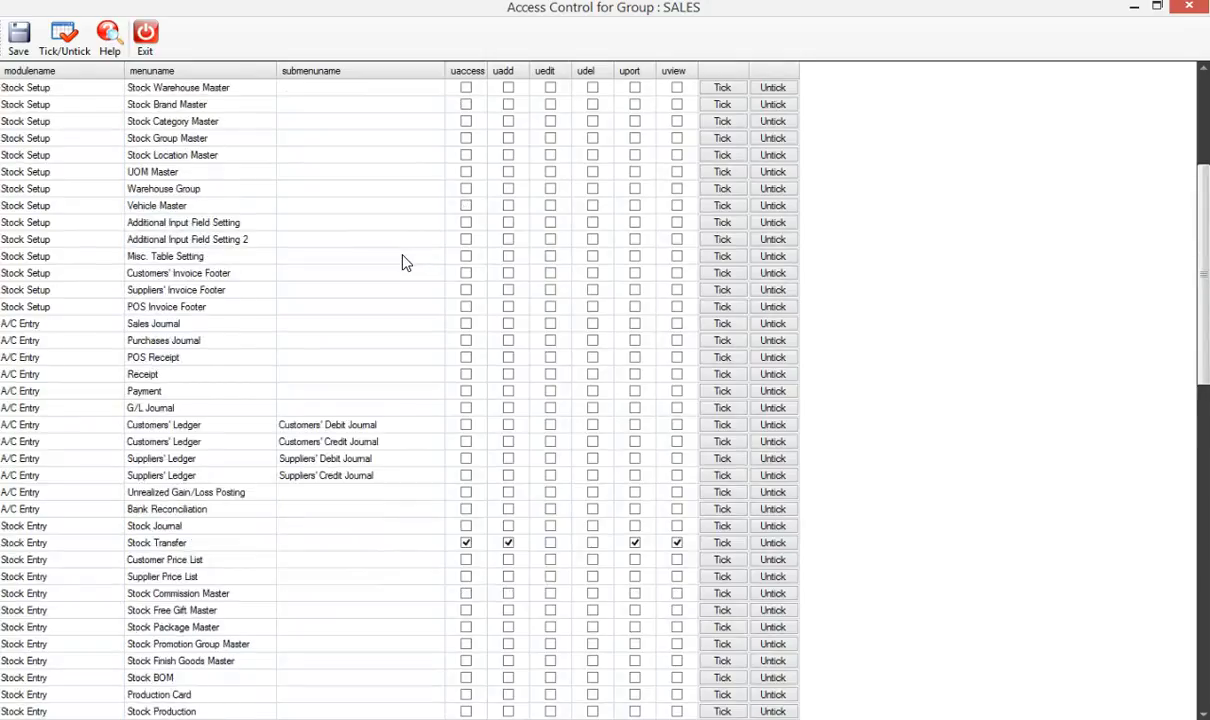
{"action": "scroll", "coordinate": [404, 262], "scroll_direction": "down", "scroll_amount": 2}
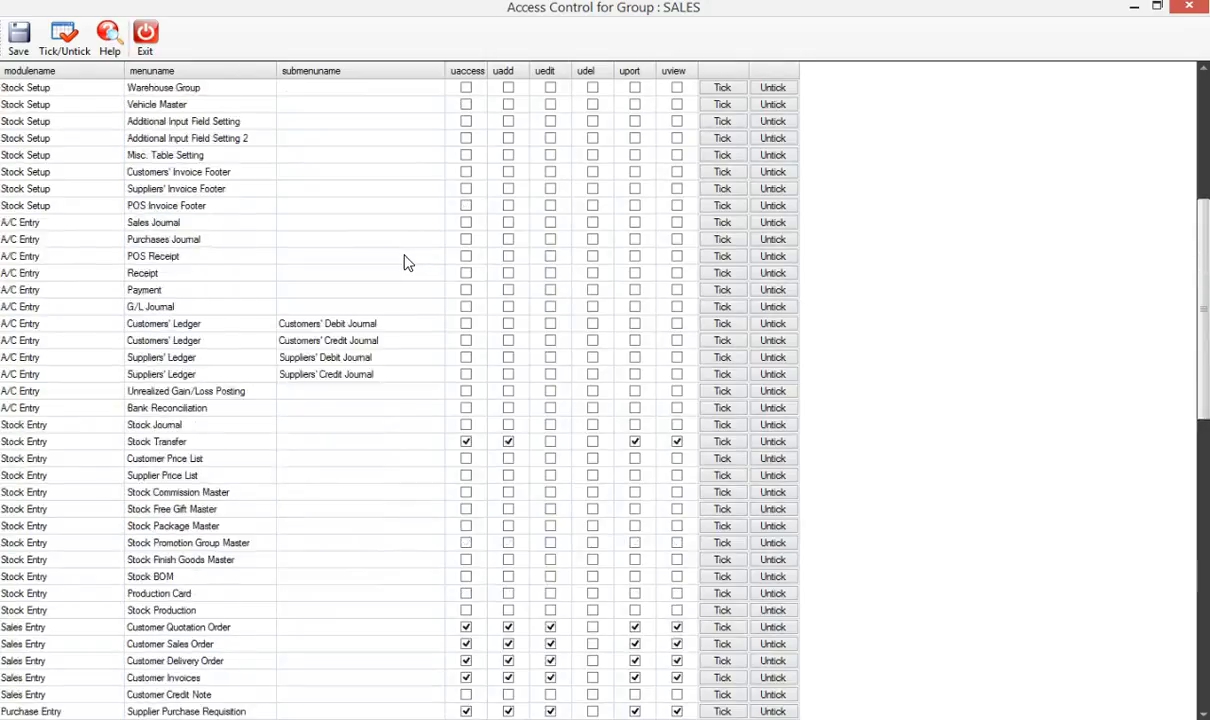
{"action": "scroll", "coordinate": [406, 262], "scroll_direction": "down", "scroll_amount": 1}
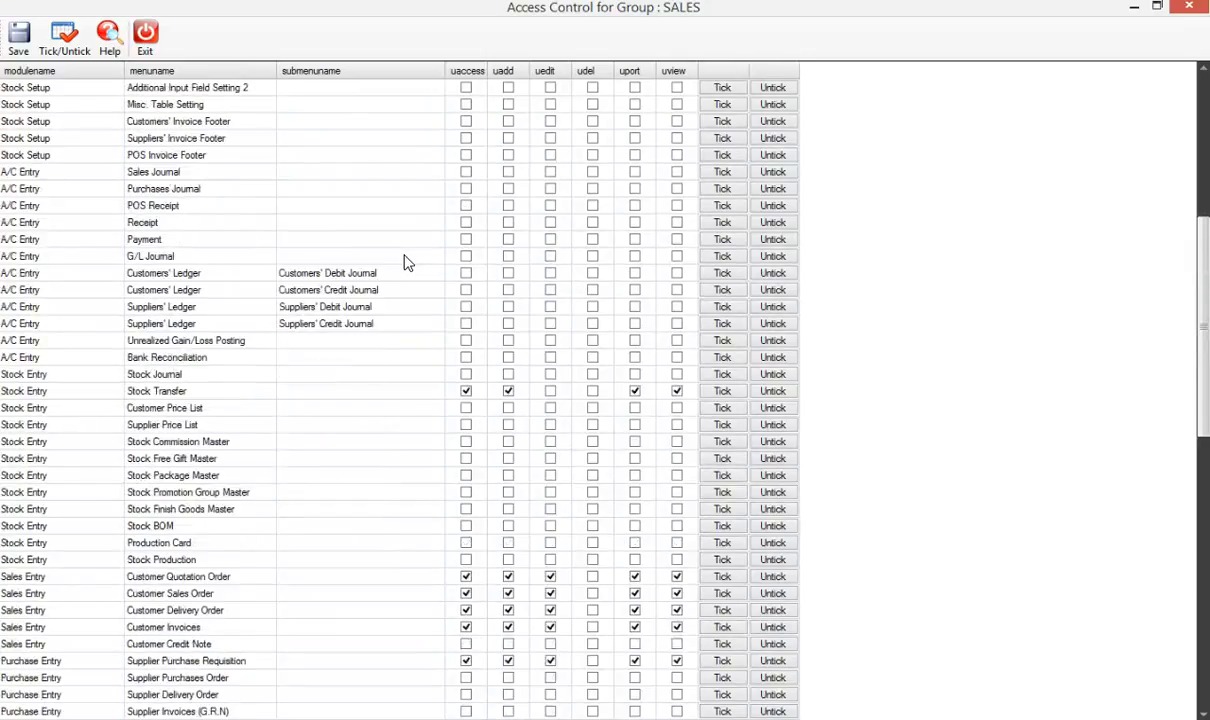
{"action": "scroll", "coordinate": [406, 262], "scroll_direction": "down", "scroll_amount": 1}
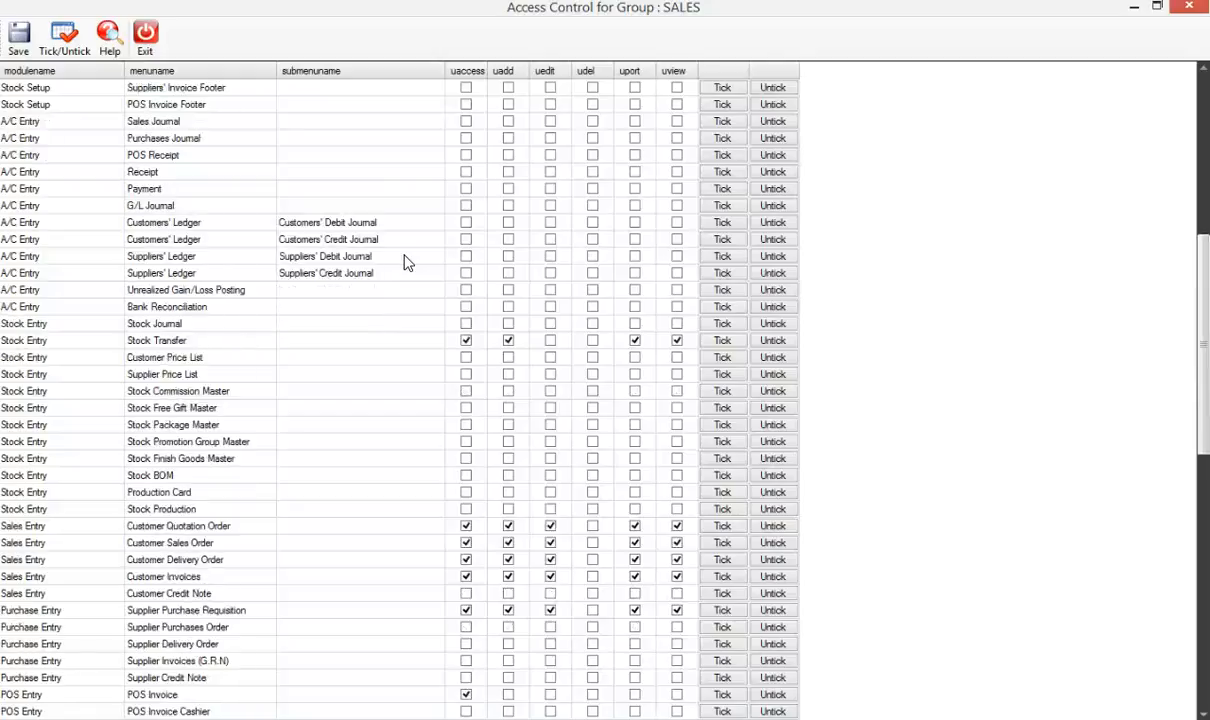
{"action": "scroll", "coordinate": [410, 273], "scroll_direction": "down", "scroll_amount": 1}
{"action": "scroll", "coordinate": [412, 290], "scroll_direction": "down", "scroll_amount": 1}
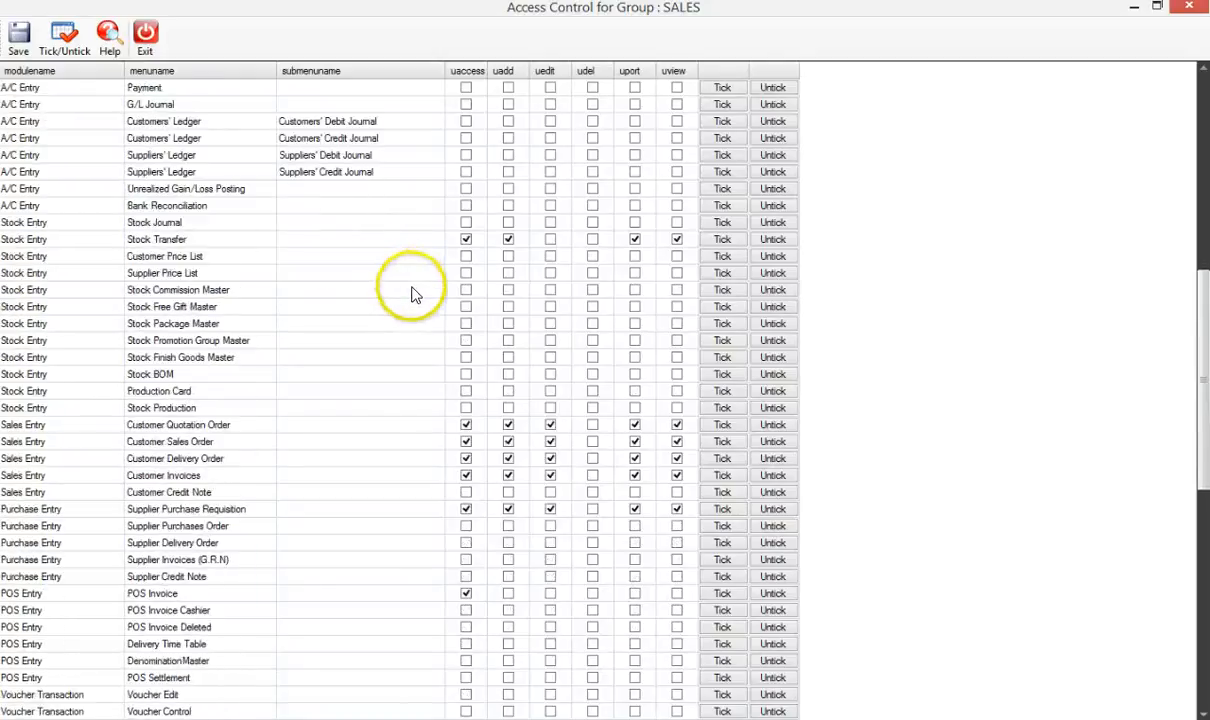
{"action": "scroll", "coordinate": [412, 292], "scroll_direction": "down", "scroll_amount": 1}
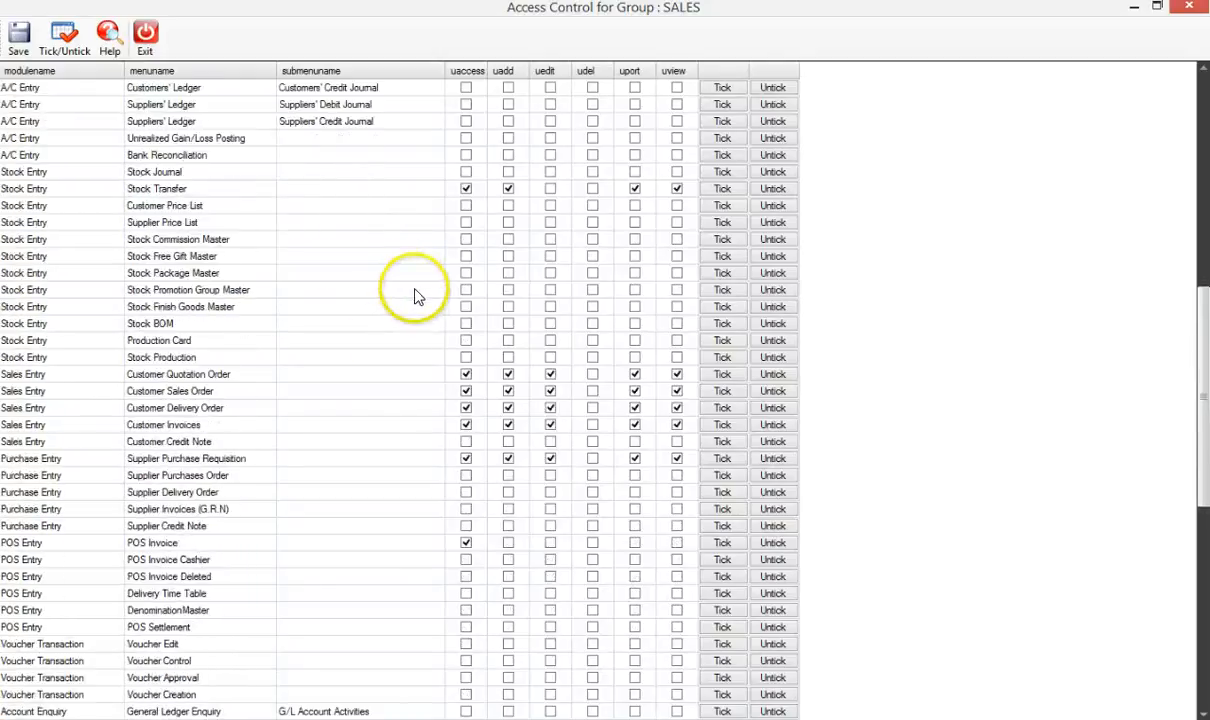
{"action": "left_click", "coordinate": [86, 441]}
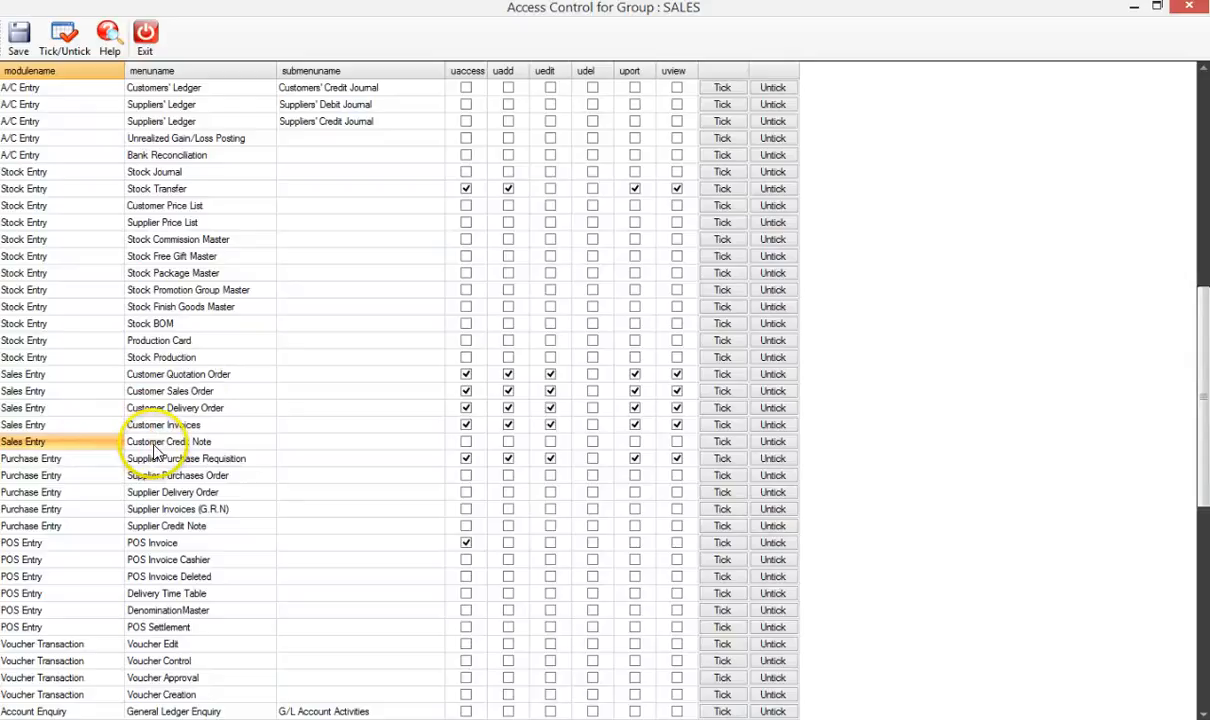
{"action": "left_click", "coordinate": [154, 443]}
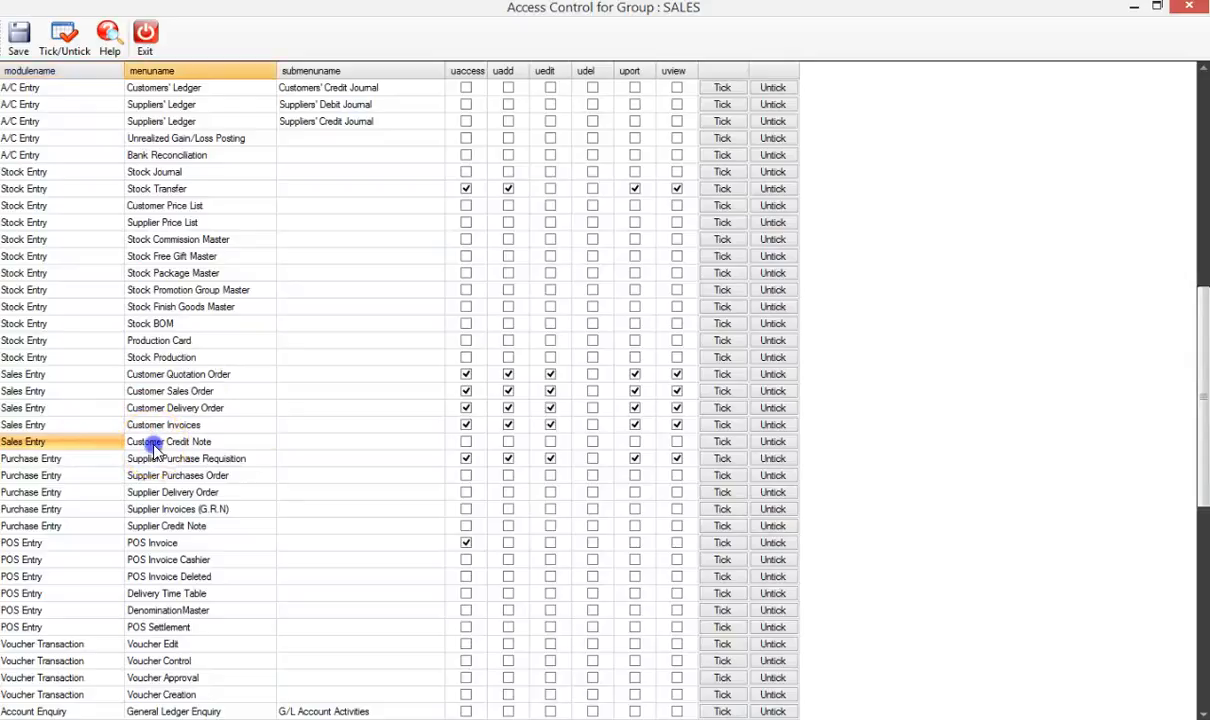
- Tick uaccess, uadd and uedit for Customer Credit Note, save and acknowledge the update
{"action": "left_click", "coordinate": [465, 443]}
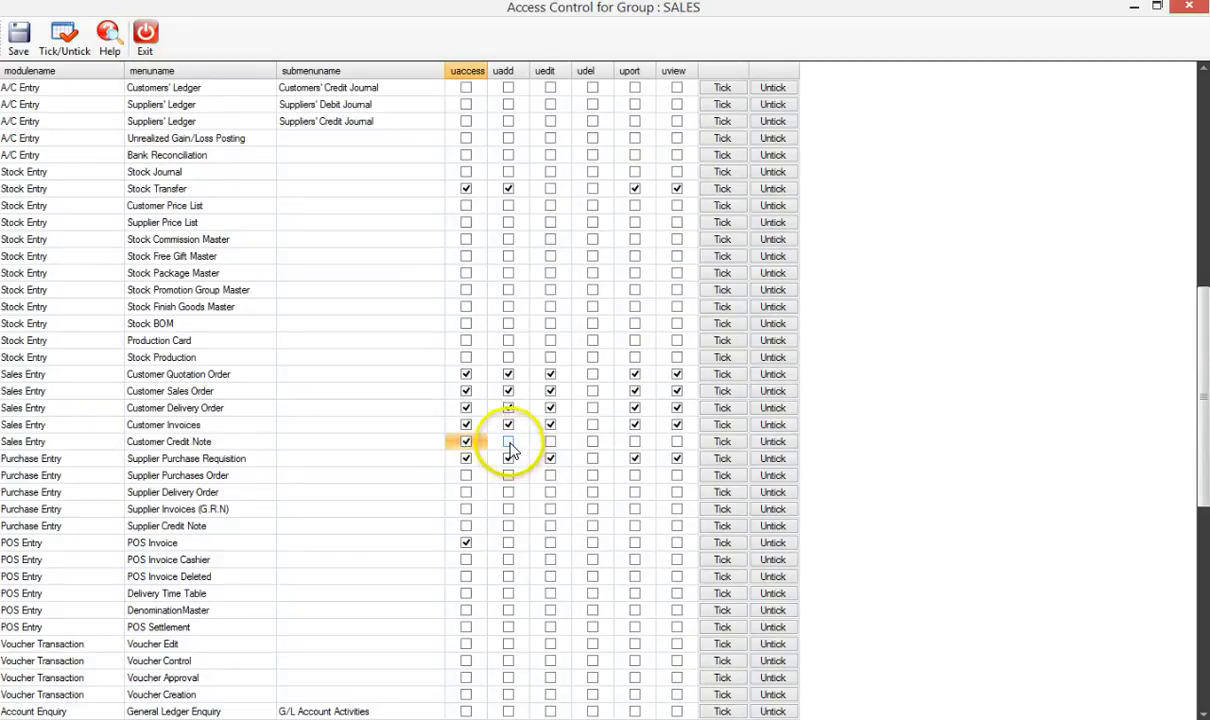
{"action": "left_click", "coordinate": [508, 445]}
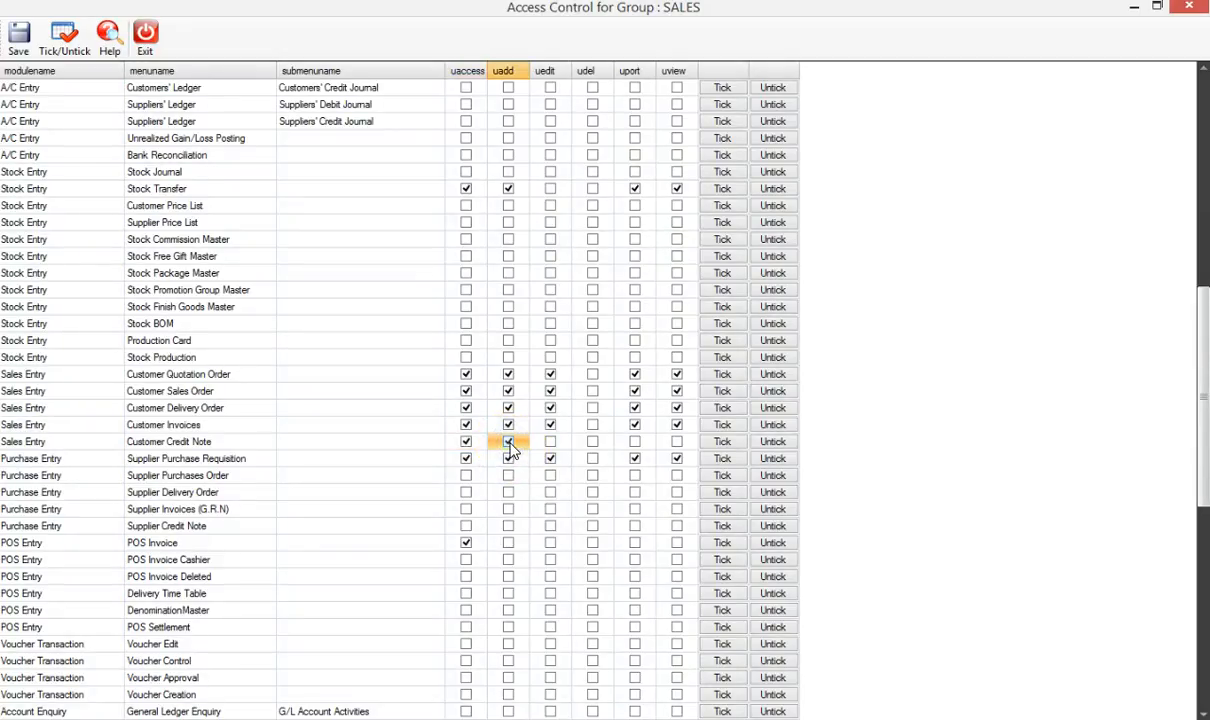
{"action": "left_click", "coordinate": [550, 444]}
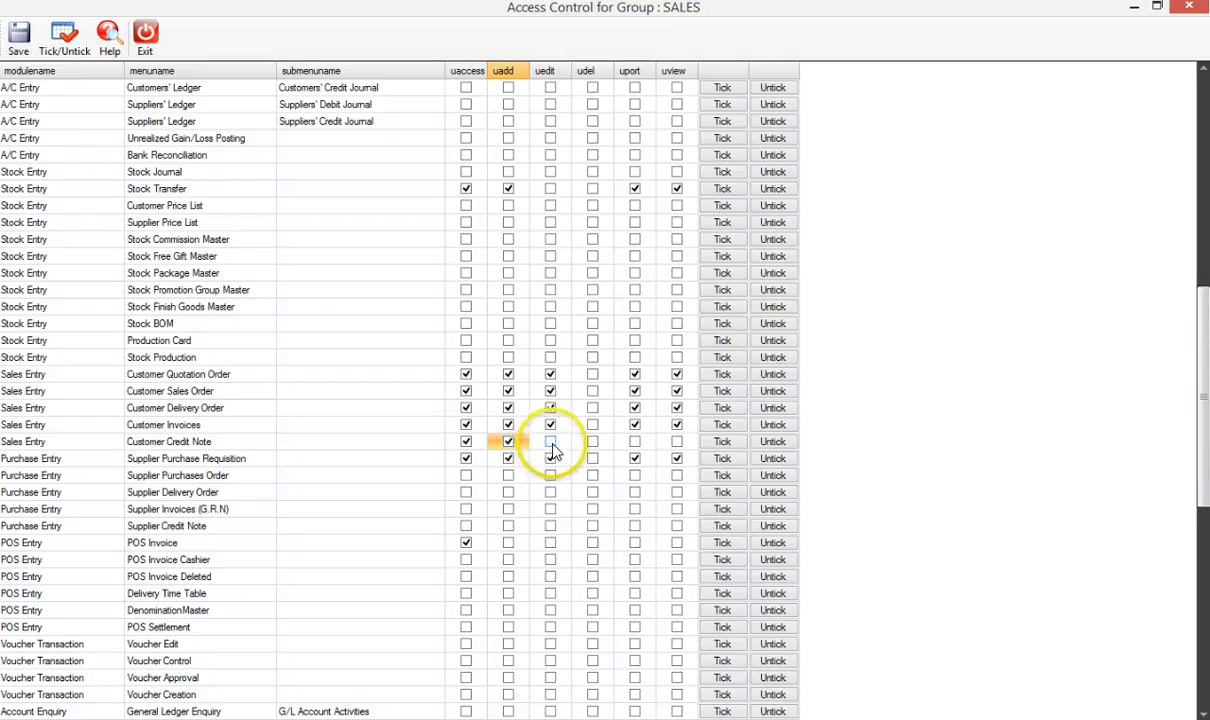
{"action": "left_click", "coordinate": [551, 446]}
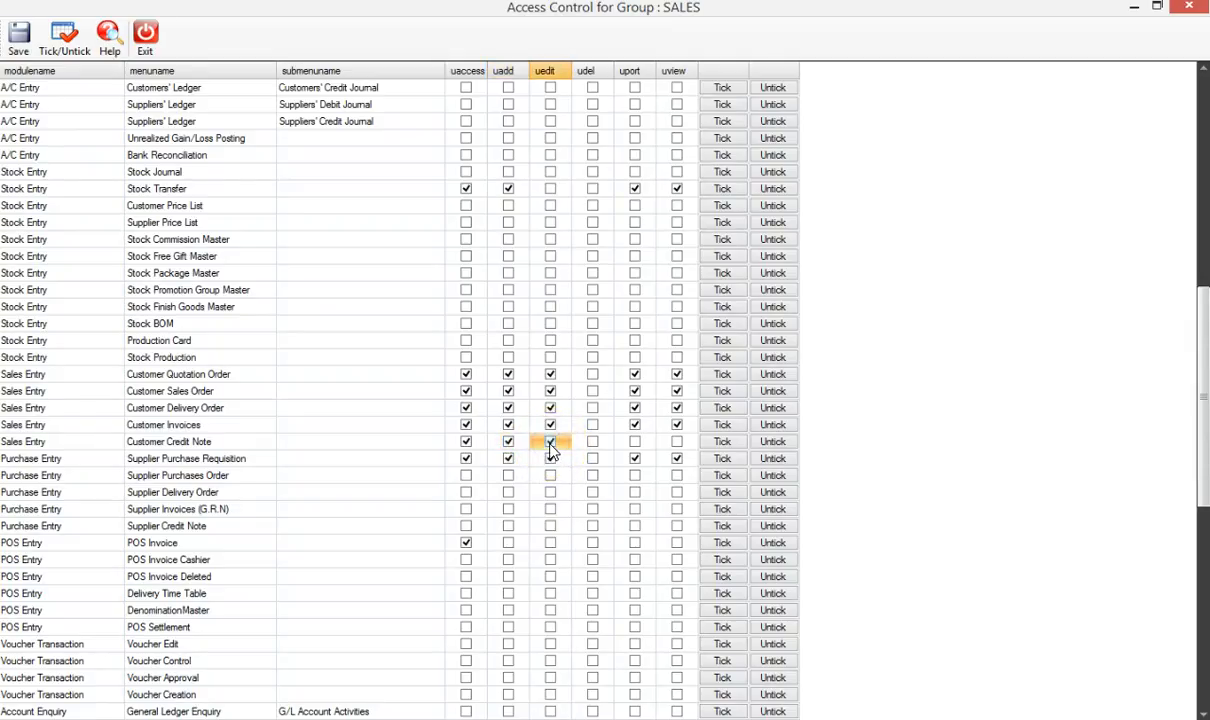
{"action": "left_click", "coordinate": [20, 42]}
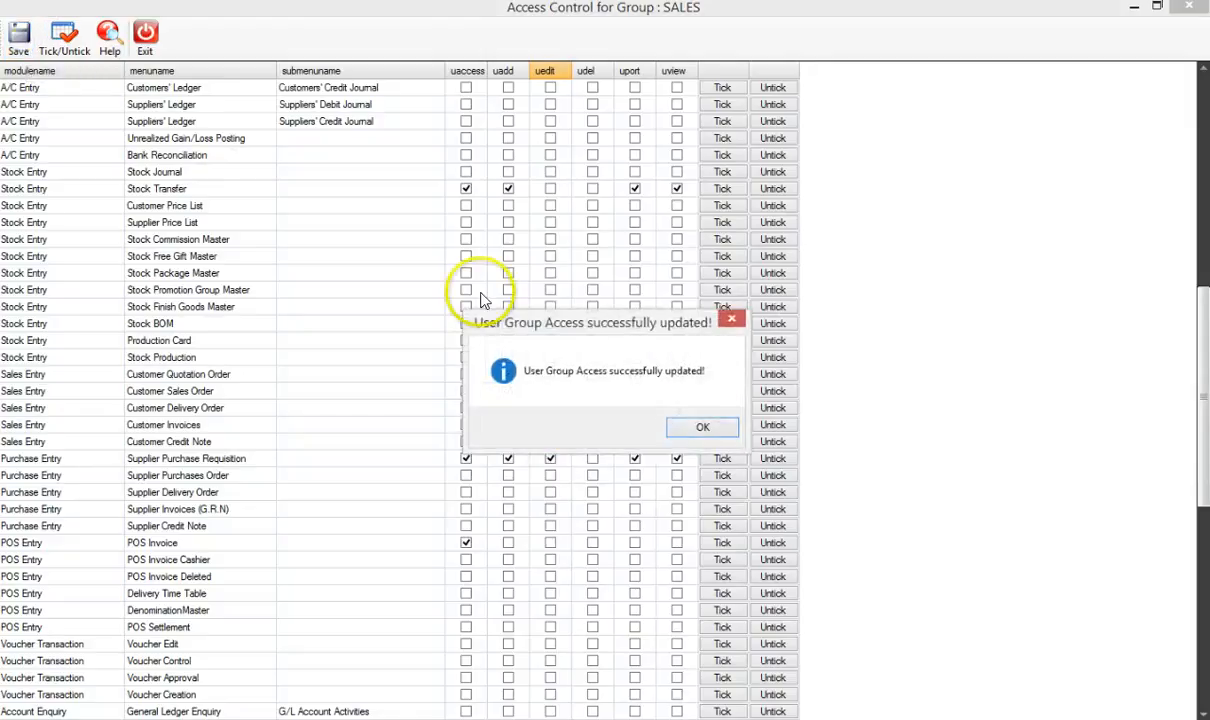
{"action": "left_click", "coordinate": [705, 427]}
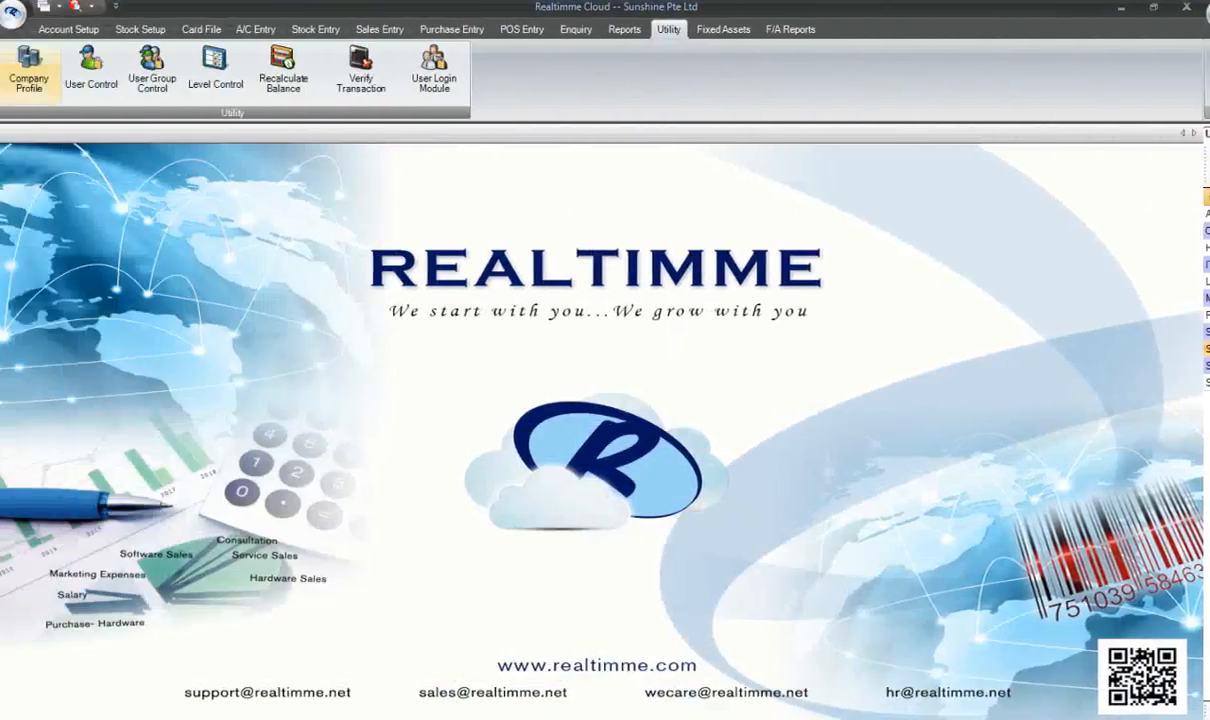
- Log out, log in with a new user ID under Sunshine Pte Ltd, and show Account Setup
{"action": "left_click", "coordinate": [14, 11]}
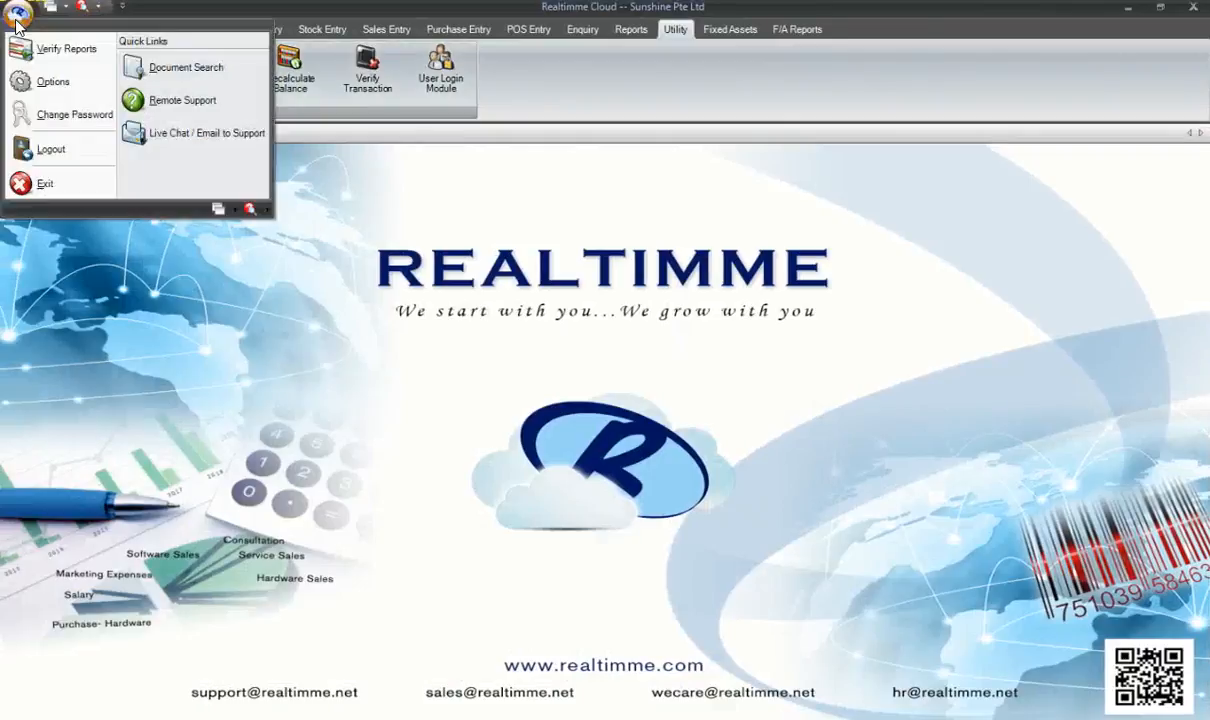
{"action": "left_click", "coordinate": [72, 152]}
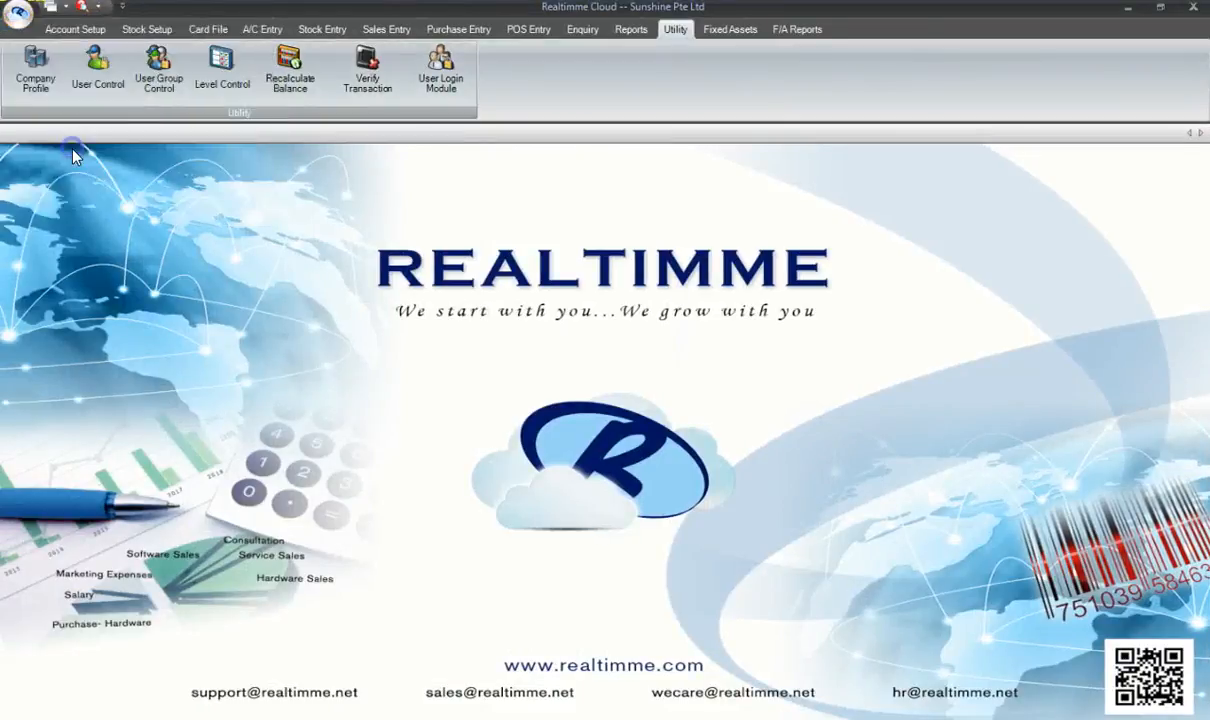
{"action": "left_click_drag", "start_coordinate": [646, 381], "coordinate": [475, 379]}
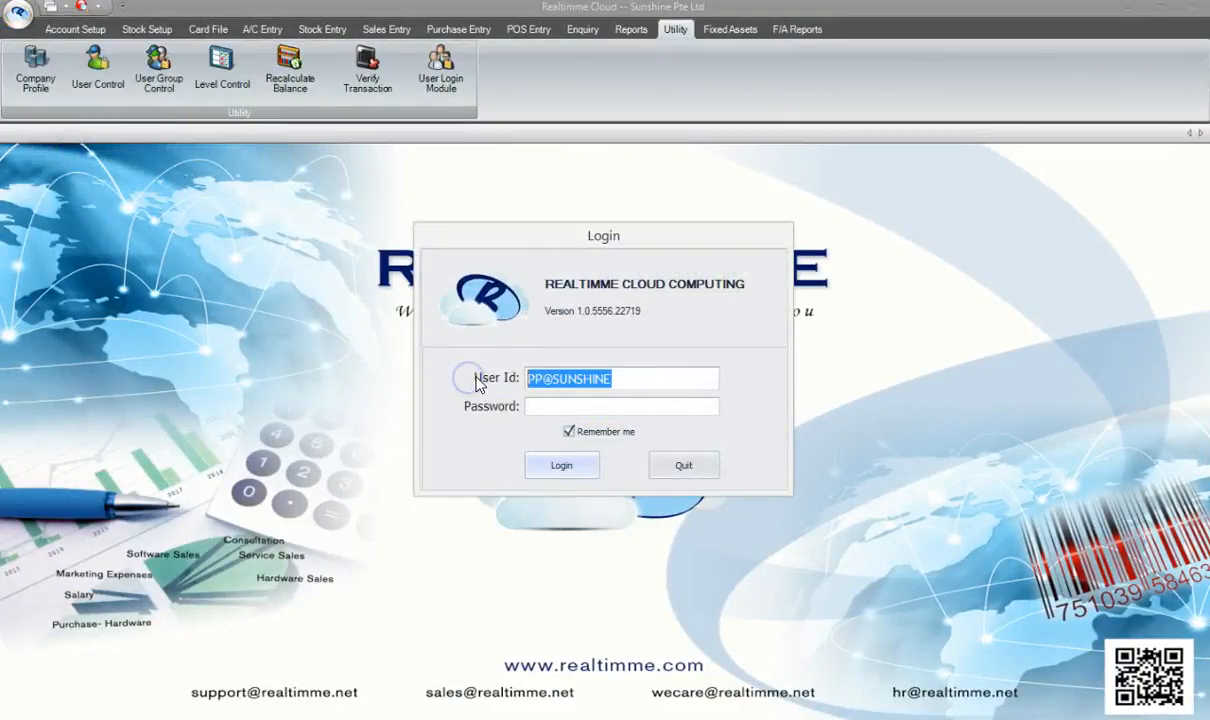
{"action": "type", "text": "KK"}
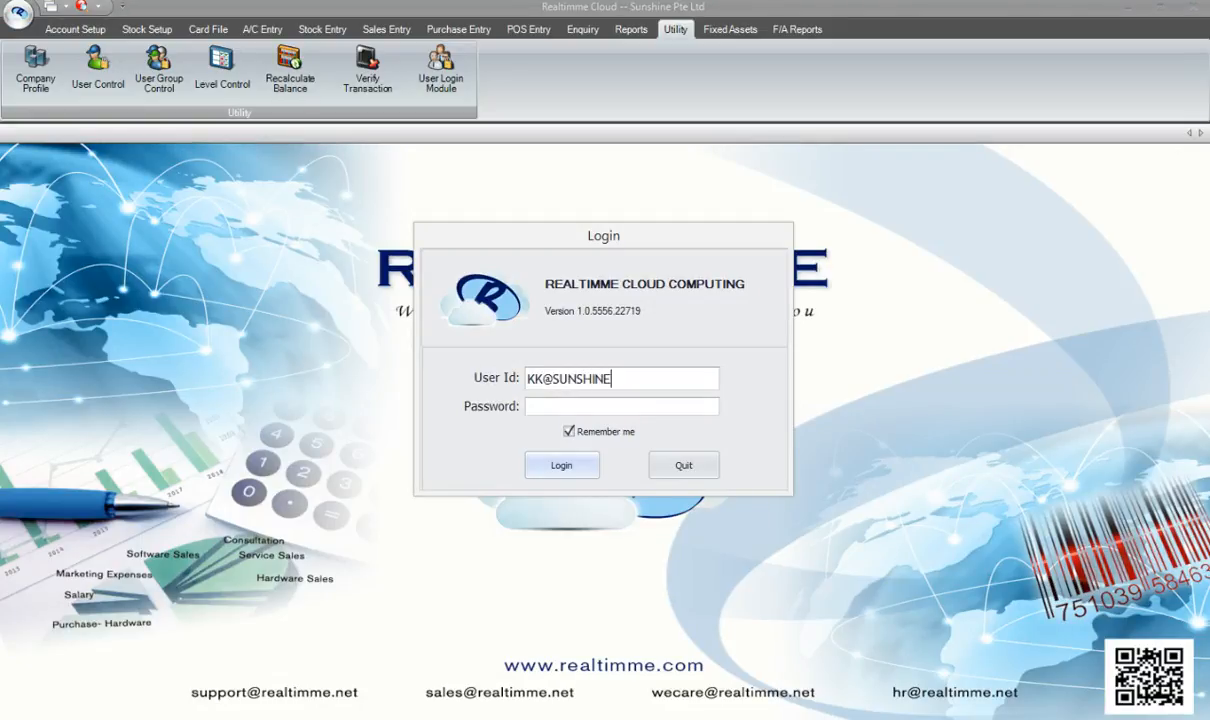
{"action": "key", "text": "Tab"}
{"action": "type", "text": "*"}
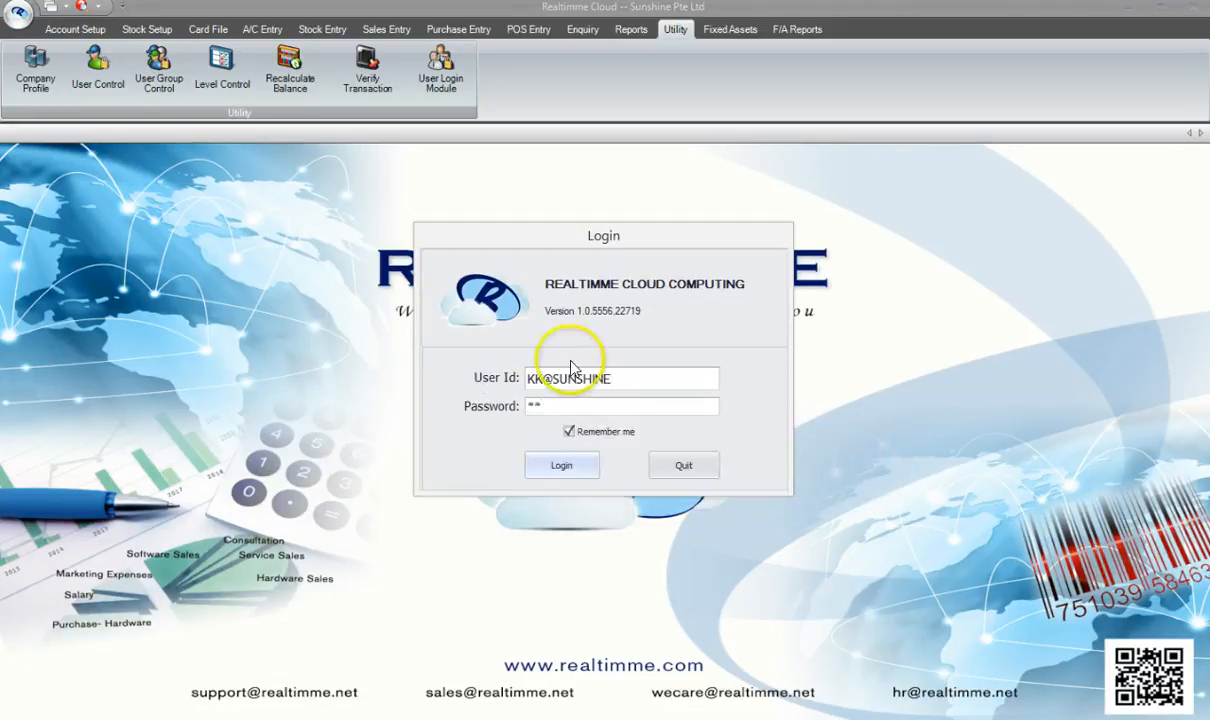
{"action": "left_click", "coordinate": [562, 466]}
{"action": "left_click", "coordinate": [558, 467]}
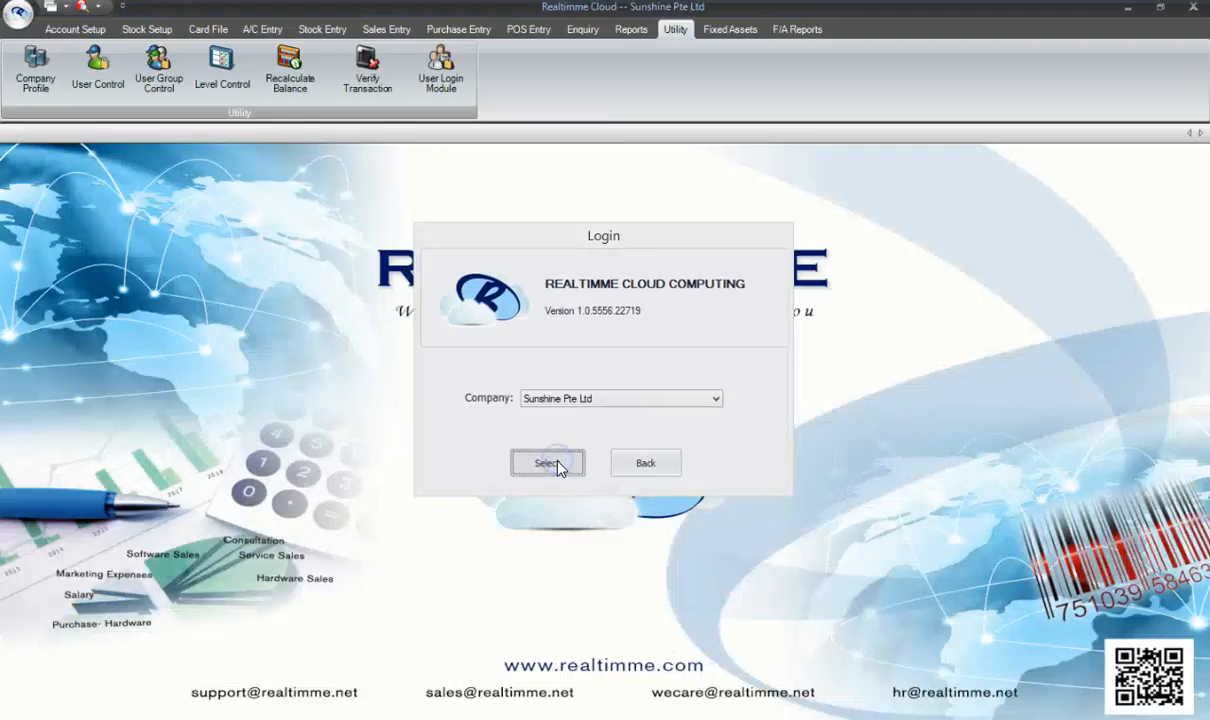
{"action": "left_click", "coordinate": [75, 29]}
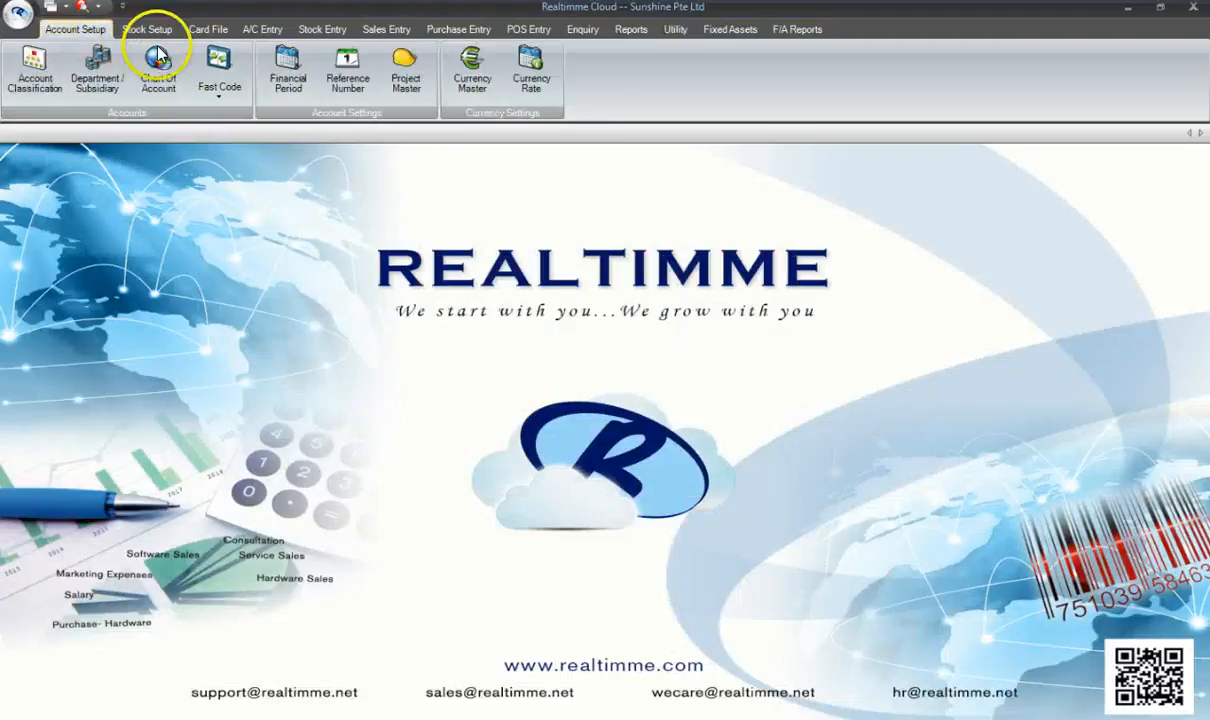
- Verify Chart of Account allows Add and Edit on MOTOR VEHICLE, exiting each without saving
{"action": "left_click", "coordinate": [160, 77]}
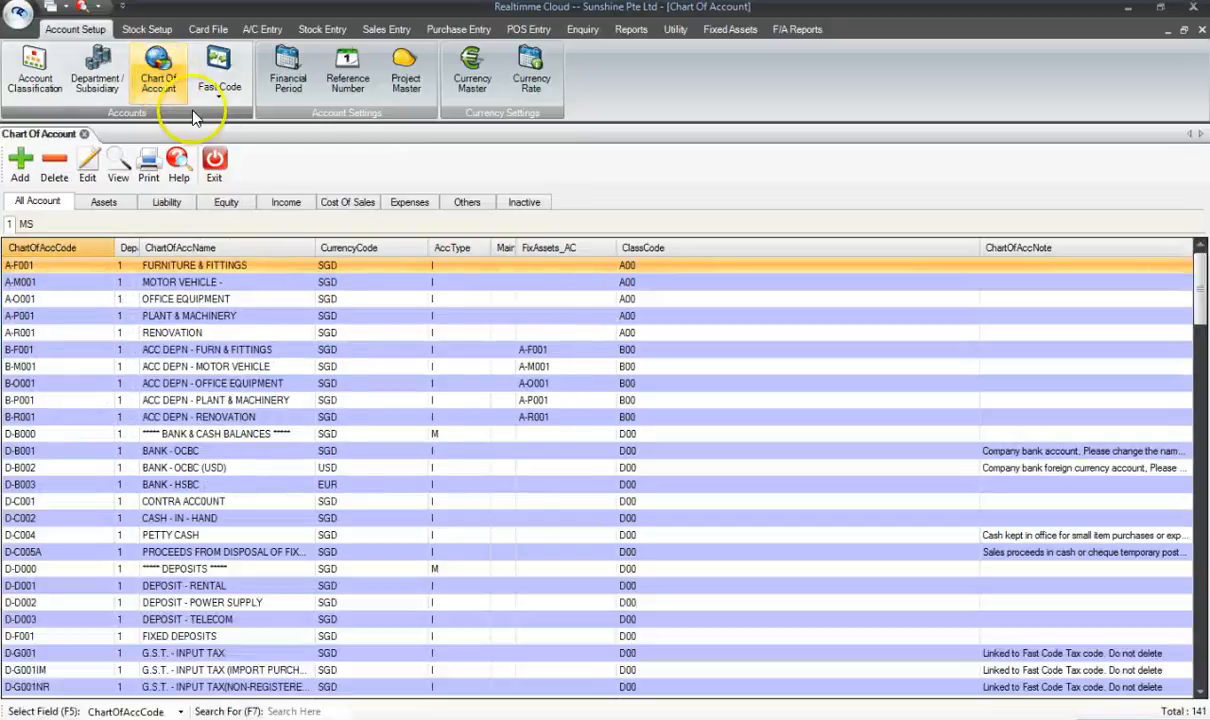
{"action": "left_click", "coordinate": [21, 167]}
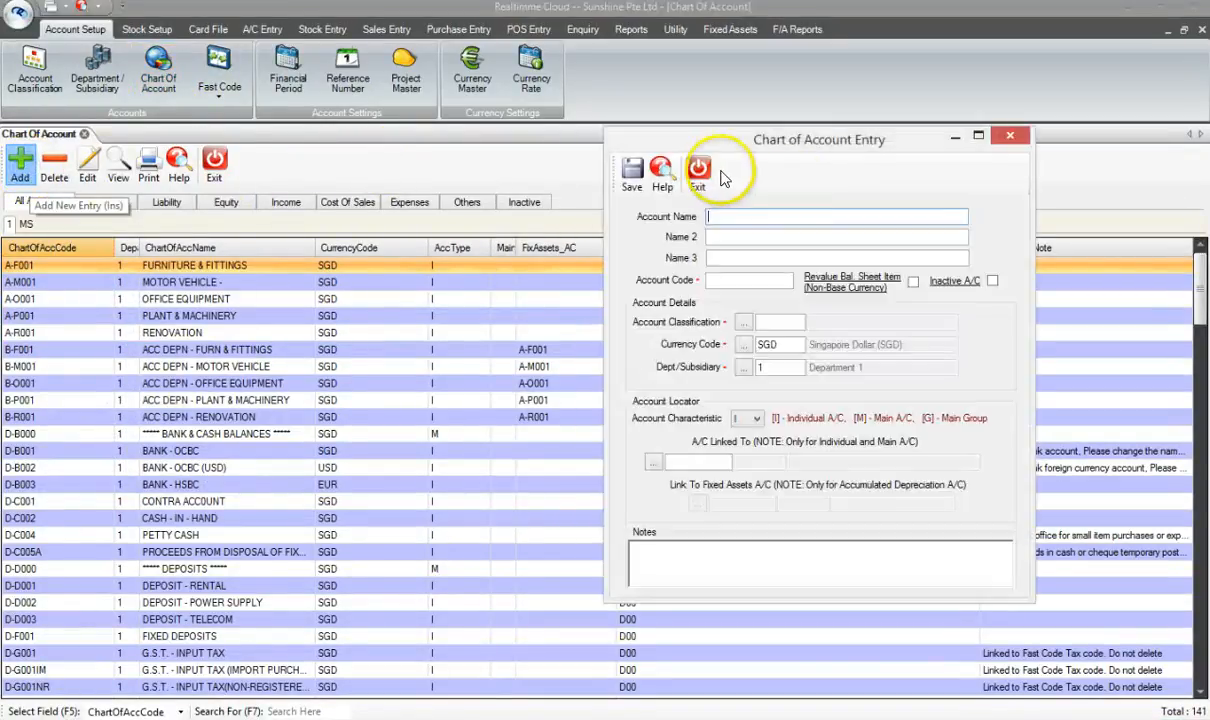
{"action": "left_click", "coordinate": [699, 172]}
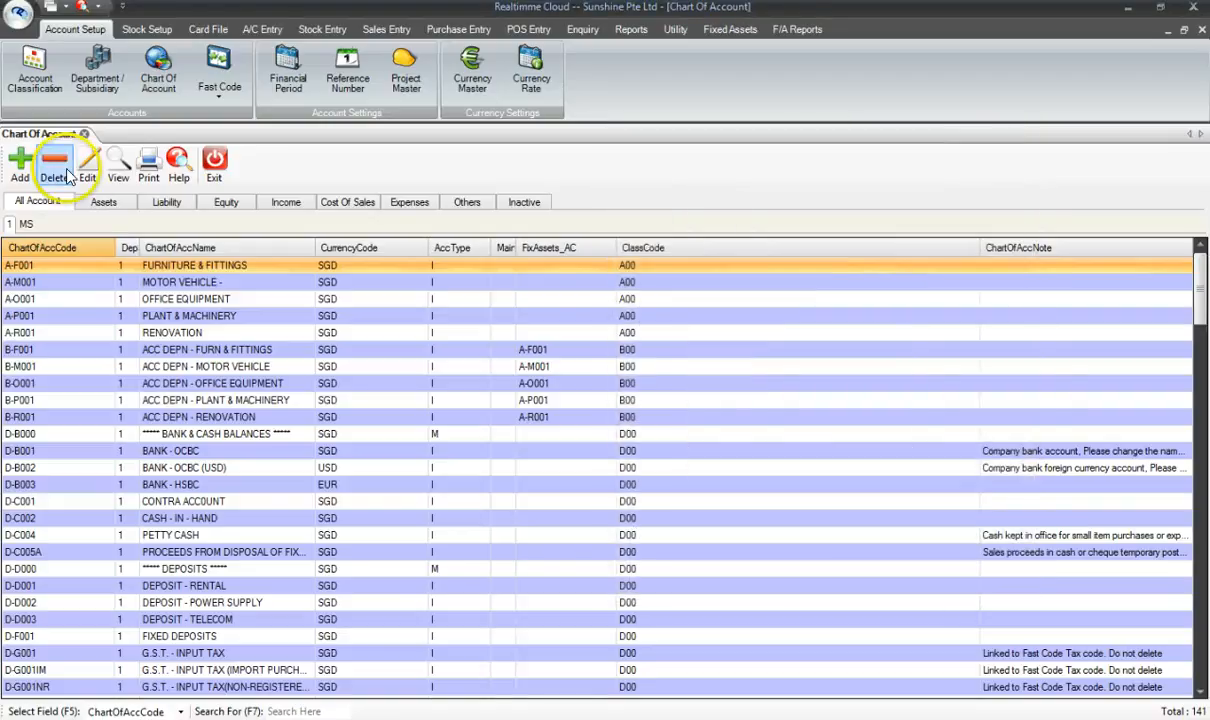
{"action": "left_click", "coordinate": [158, 281]}
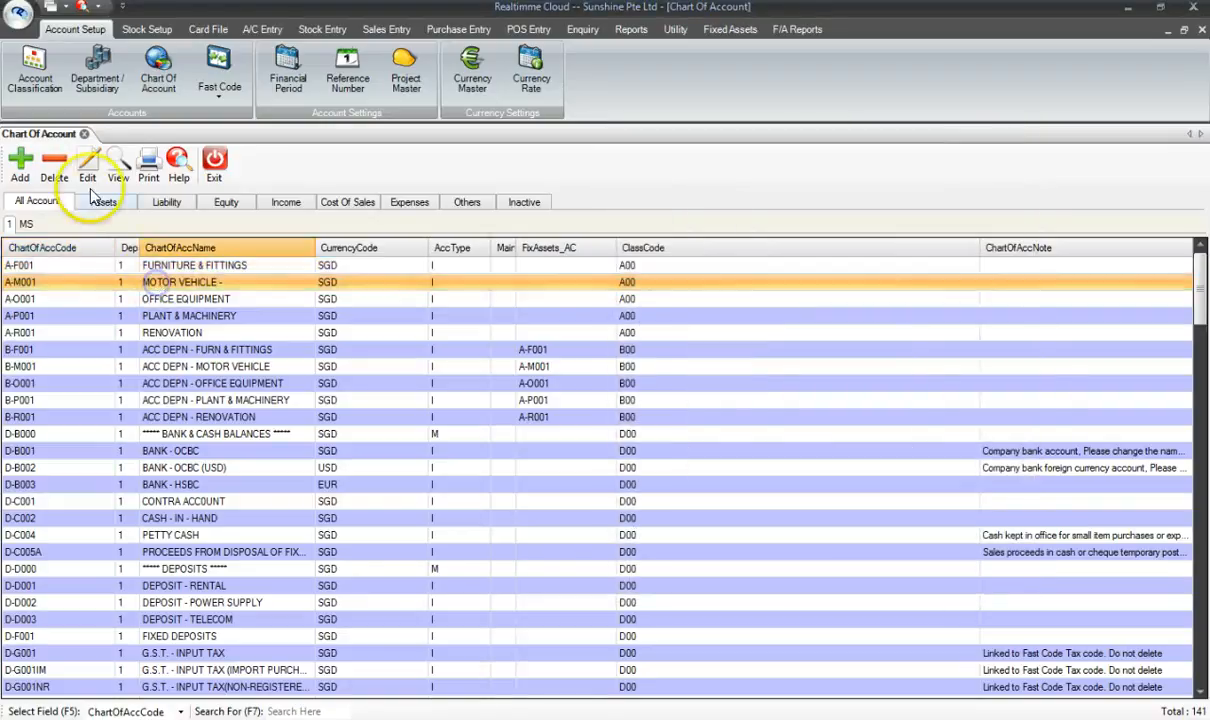
{"action": "left_click", "coordinate": [89, 172]}
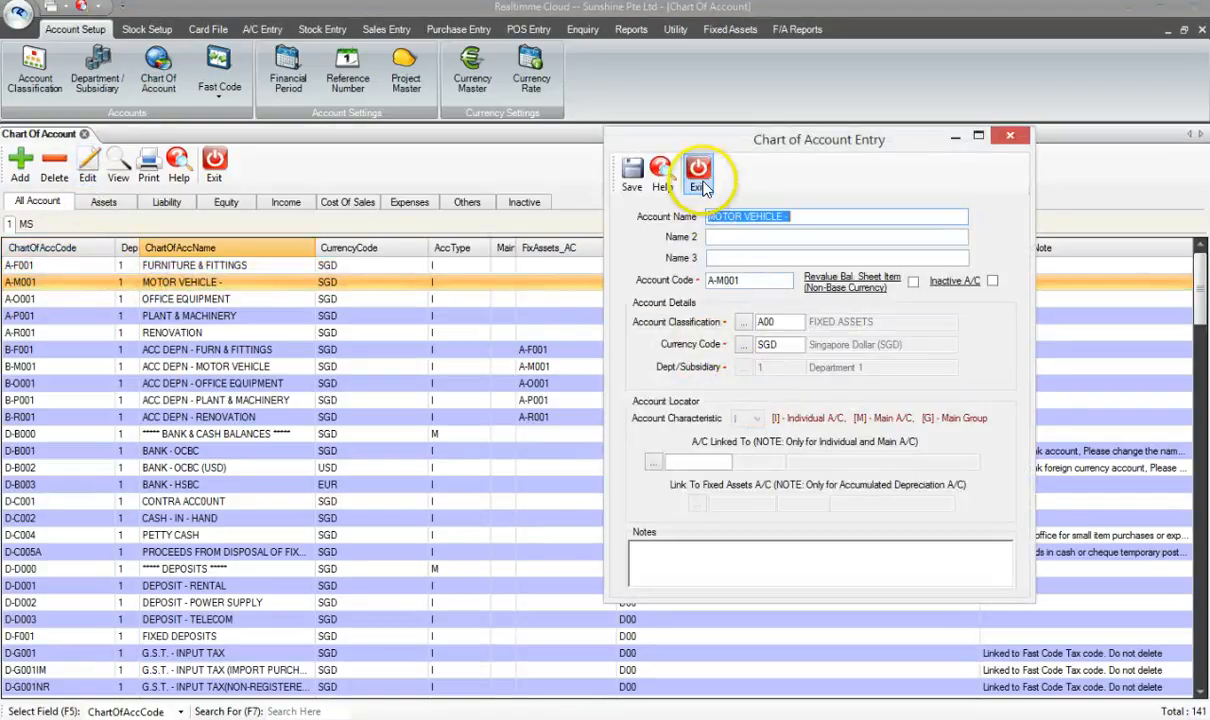
{"action": "left_click", "coordinate": [701, 178]}
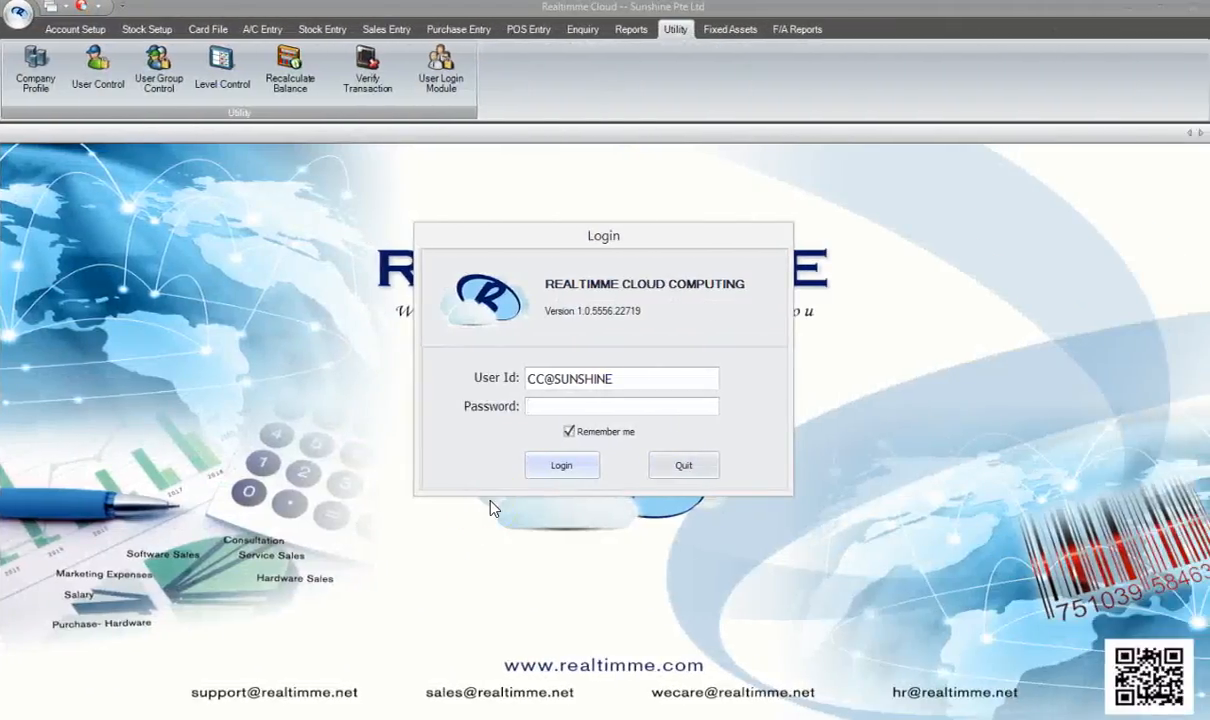
- Log in as the sales-group user under Sunshine Pte Ltd and show the Sales Entry functions
{"action": "type", "text": "**"}
{"action": "left_click", "coordinate": [568, 467]}
{"action": "left_click", "coordinate": [547, 463]}
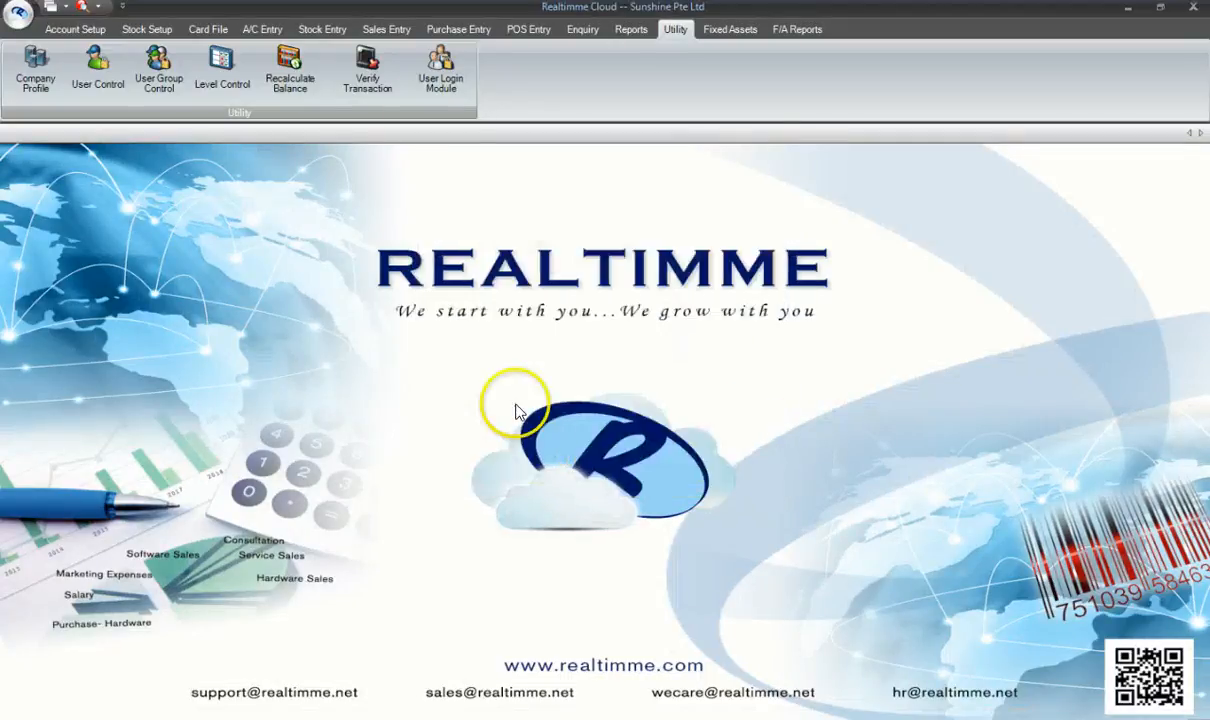
{"action": "left_click", "coordinate": [386, 29]}
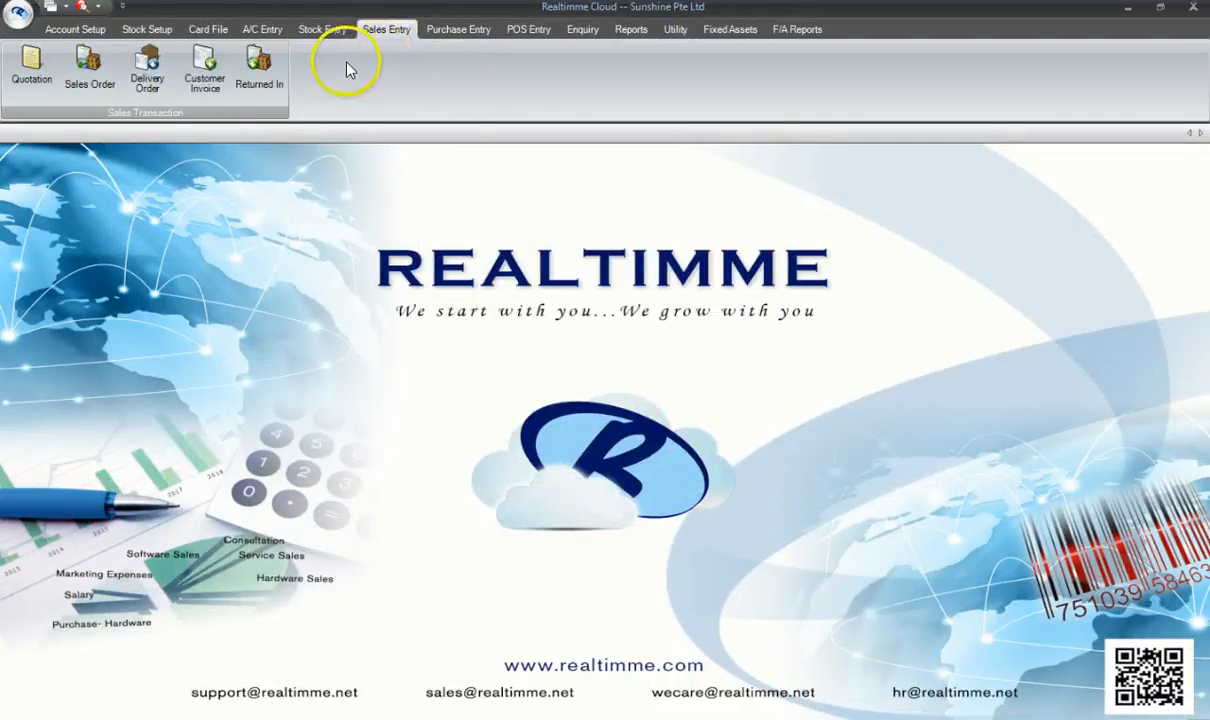
{"action": "left_click", "coordinate": [266, 78]}
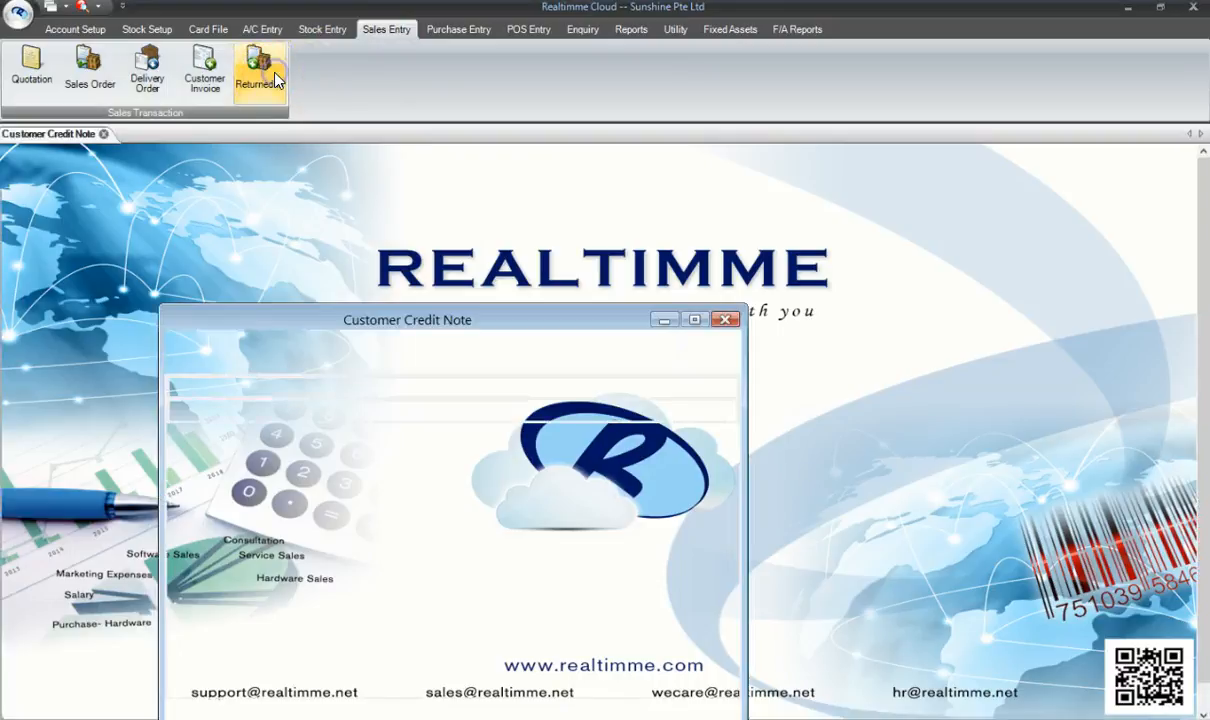
{"action": "left_click", "coordinate": [694, 319]}
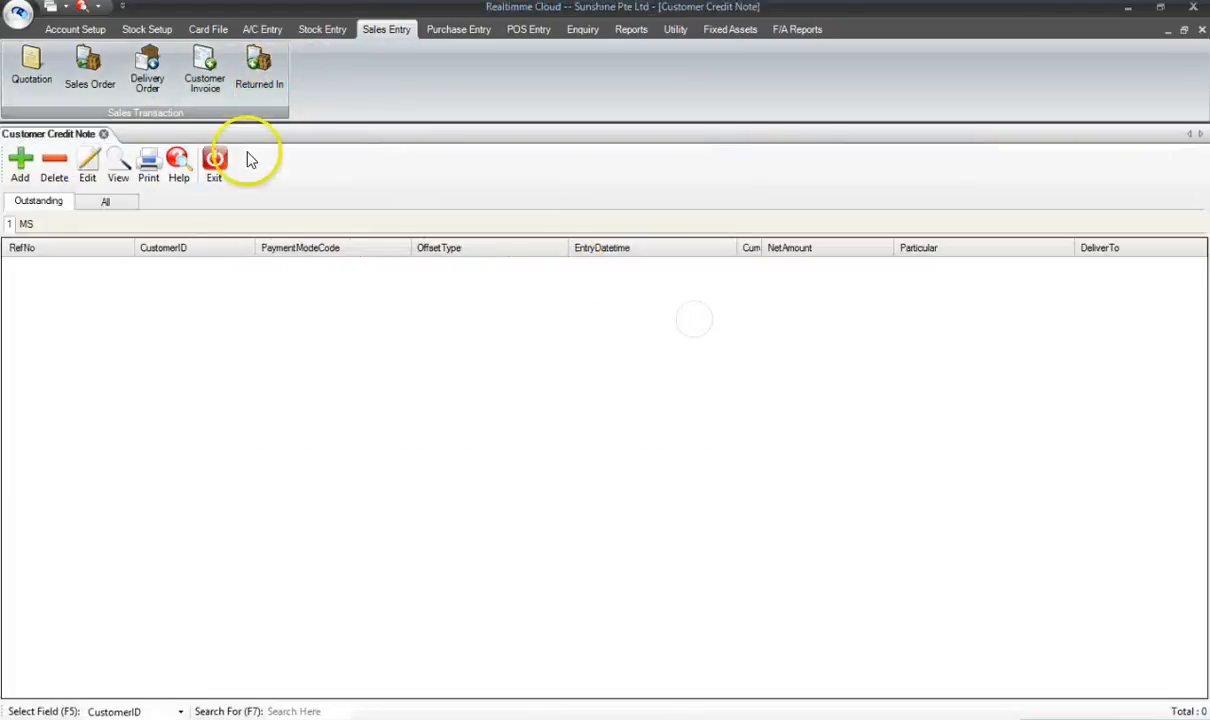
{"action": "left_click", "coordinate": [17, 170]}
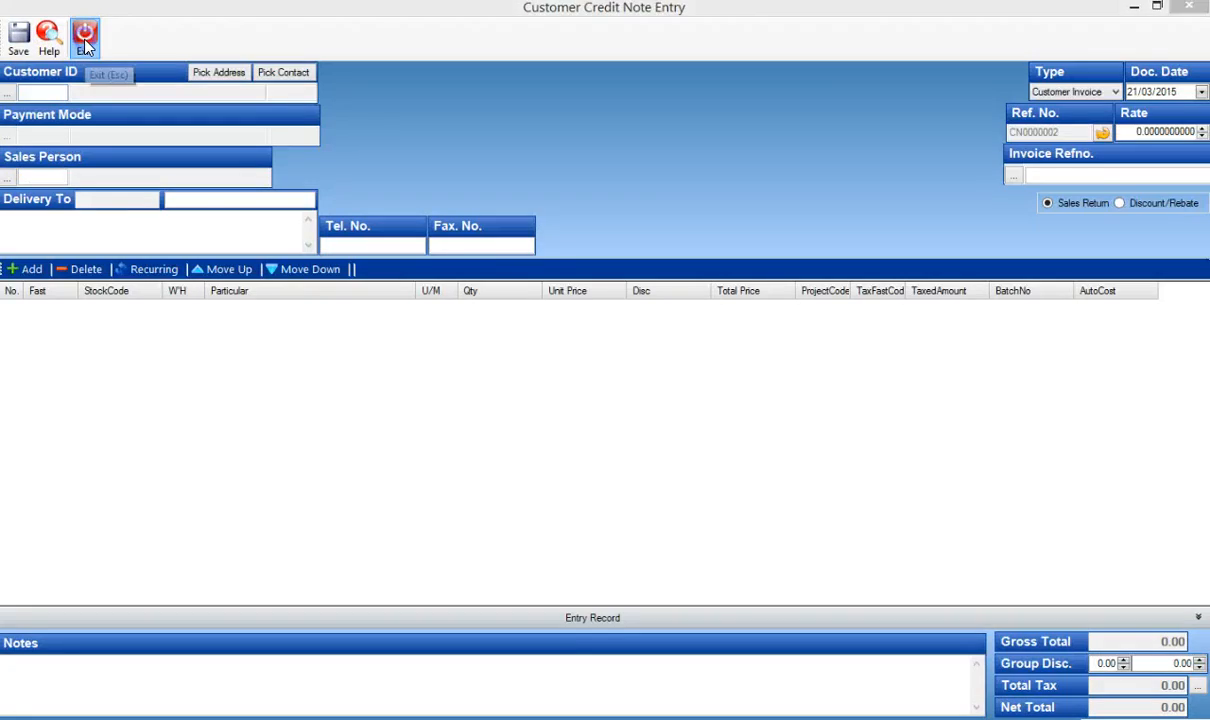
{"action": "left_click", "coordinate": [82, 37]}
{"action": "left_click", "coordinate": [214, 162]}
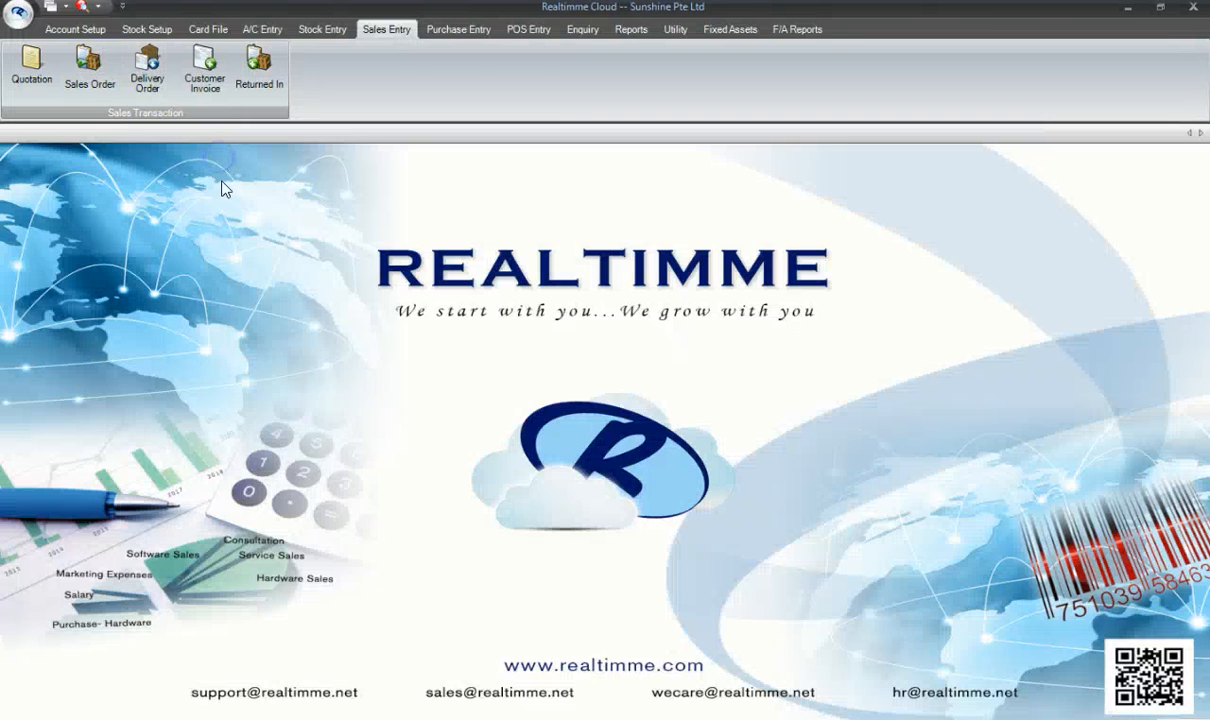